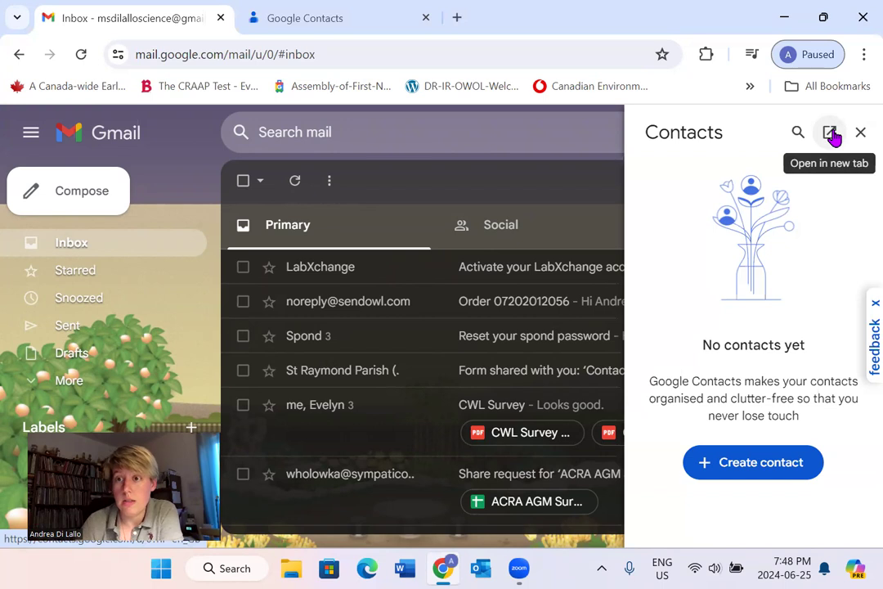
- Open Google Contacts from the Gmail side panel in a separate browser tab
click(830, 133)
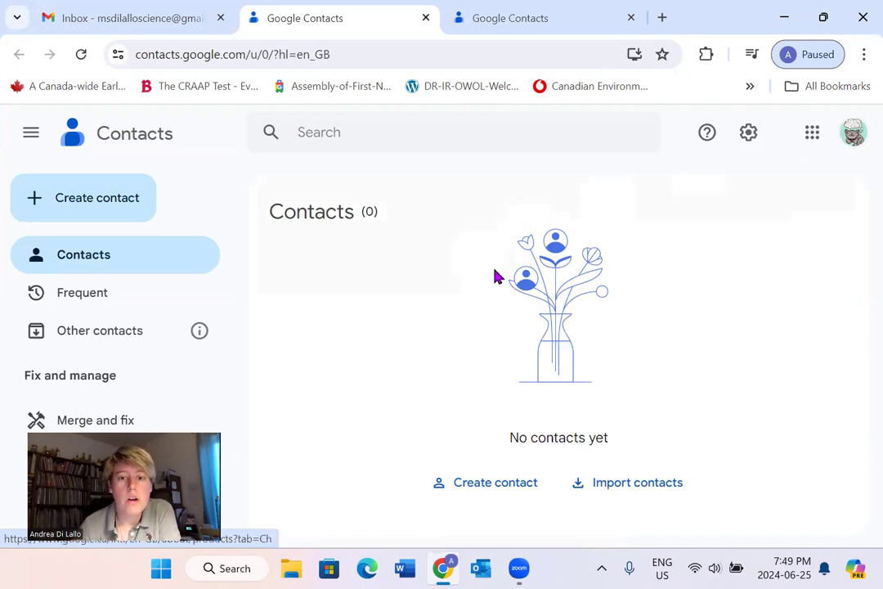
- Start a new single contact from the Create contact menu
click(55, 203)
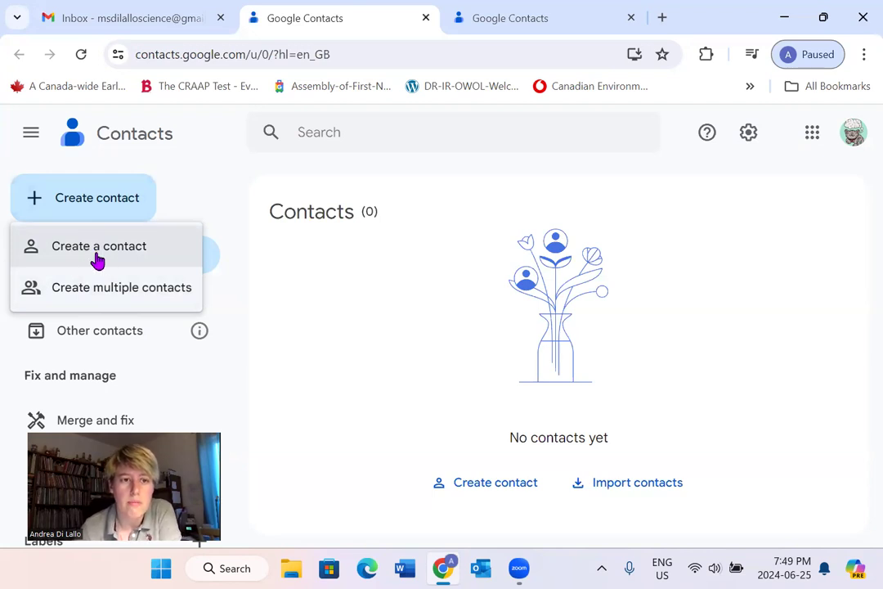
click(97, 259)
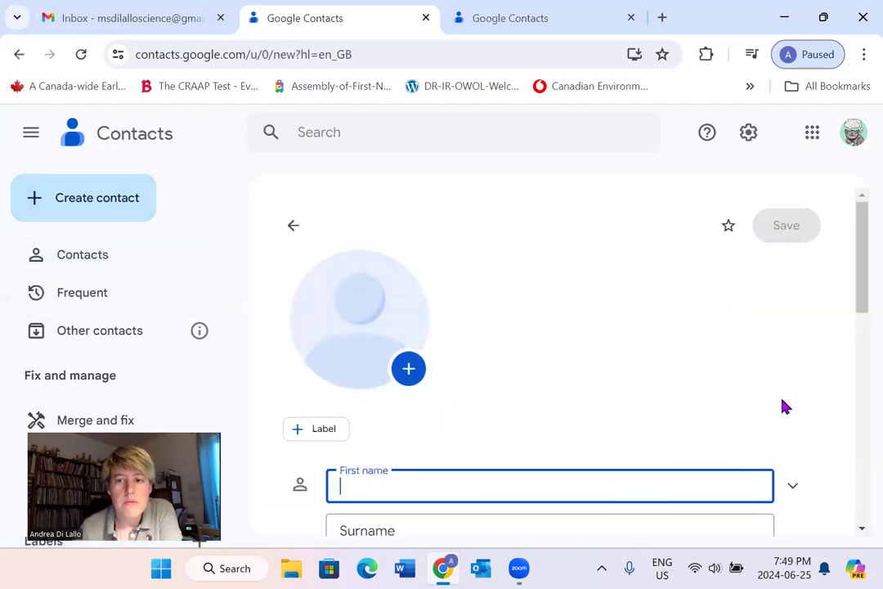
- Save the first contact with a first name and Gmail address, then return to the list
scroll(794, 402, down, 1)
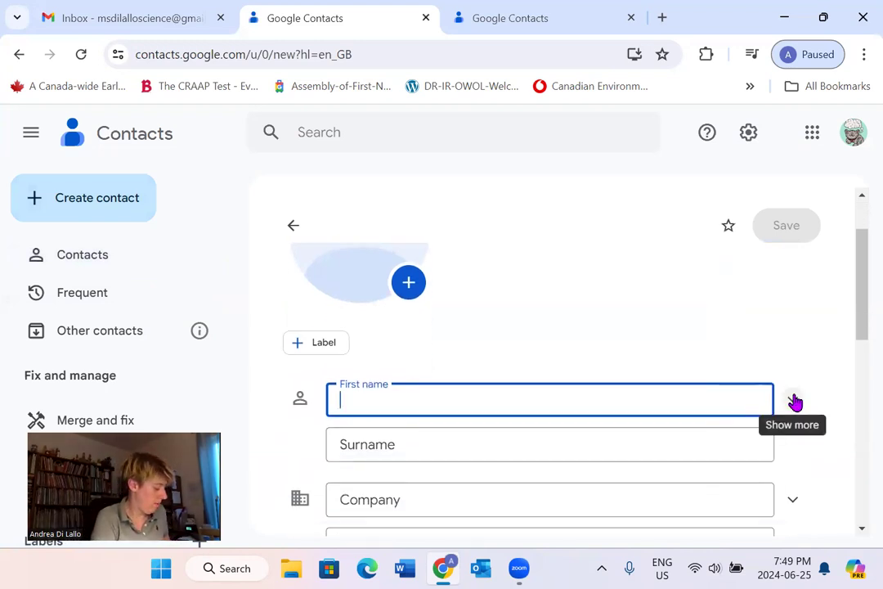
text(Bob)
scroll(524, 369, down, 2)
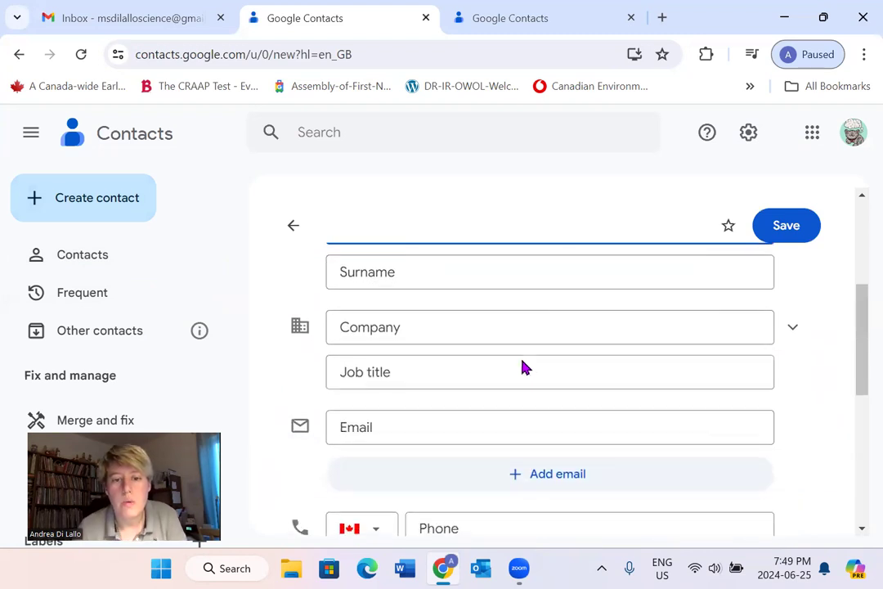
click(442, 428)
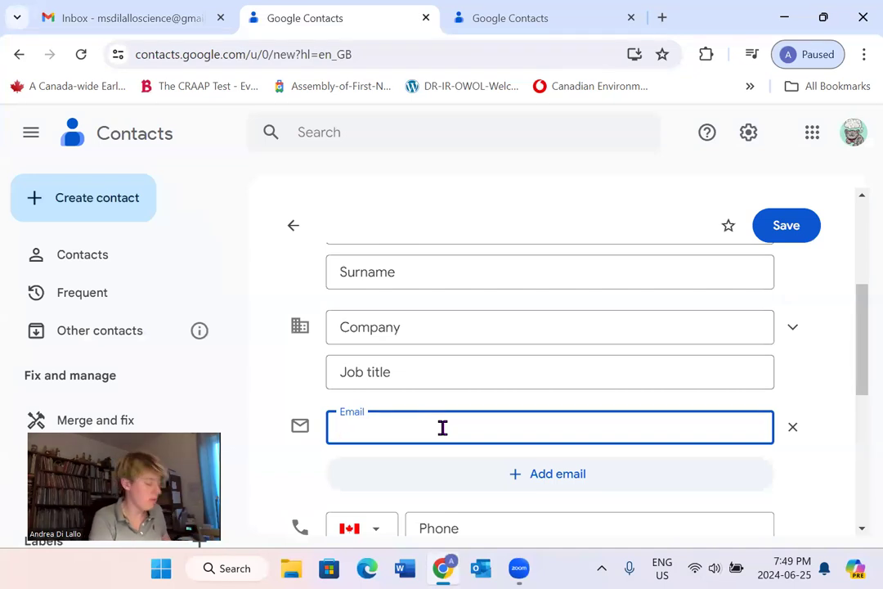
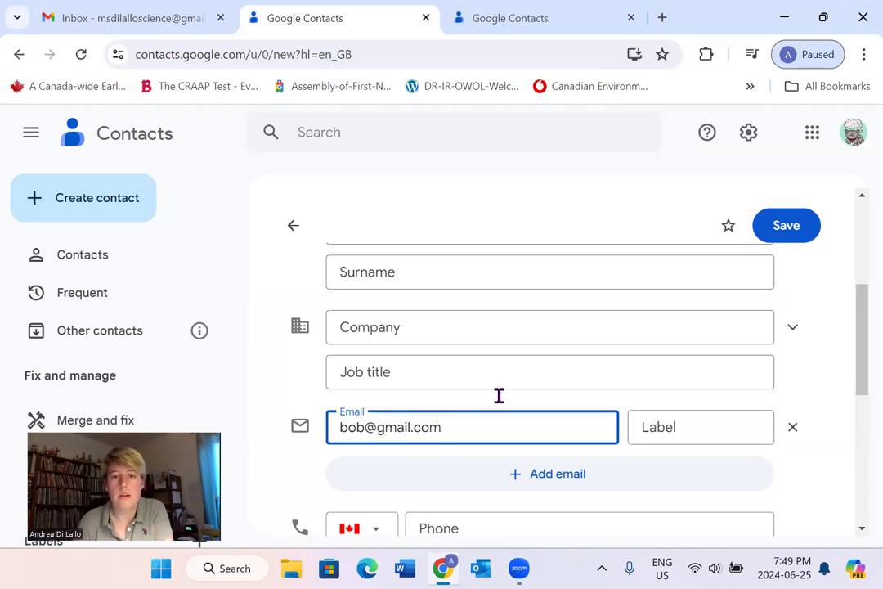
click(798, 239)
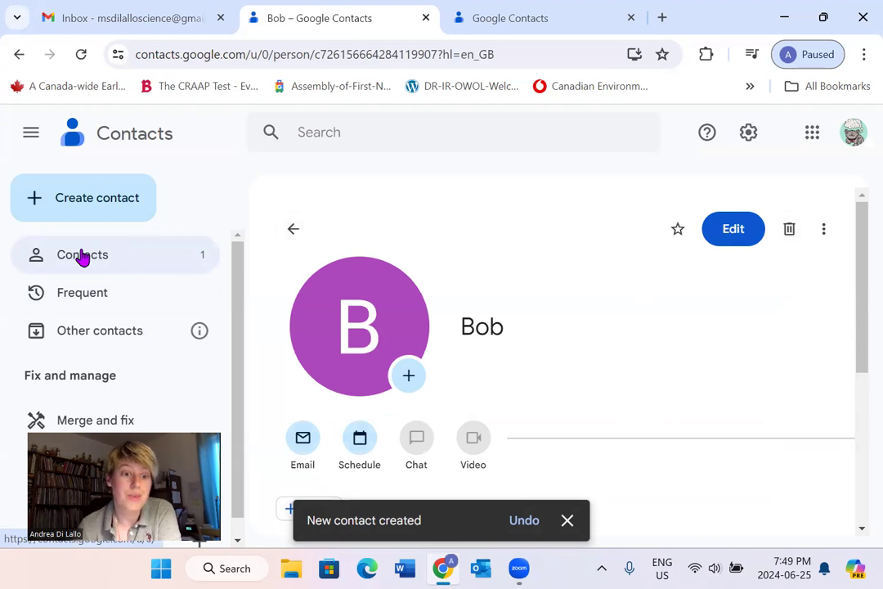
click(293, 231)
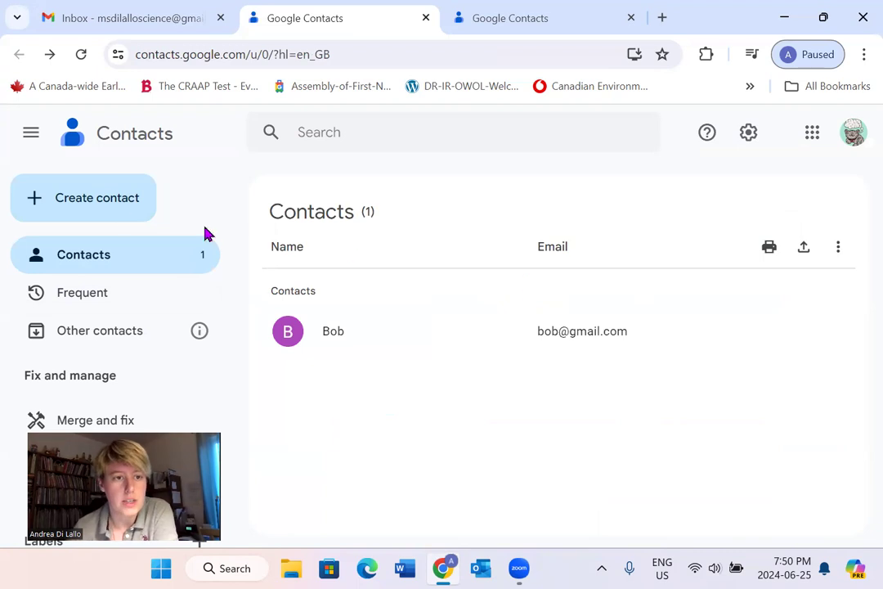
click(50, 211)
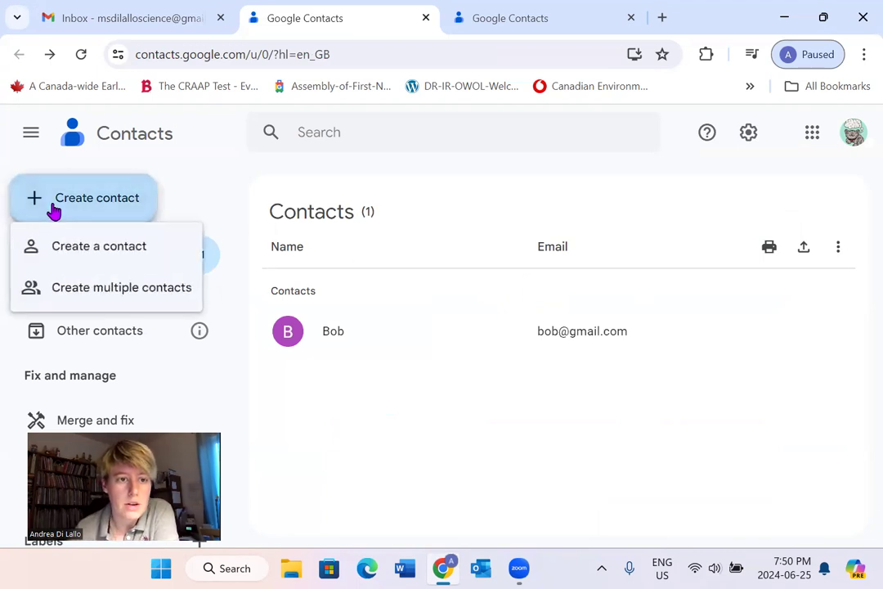
- Save a second contact with a first name and Gmail address, then return to the list
click(103, 260)
scroll(572, 409, down, 1)
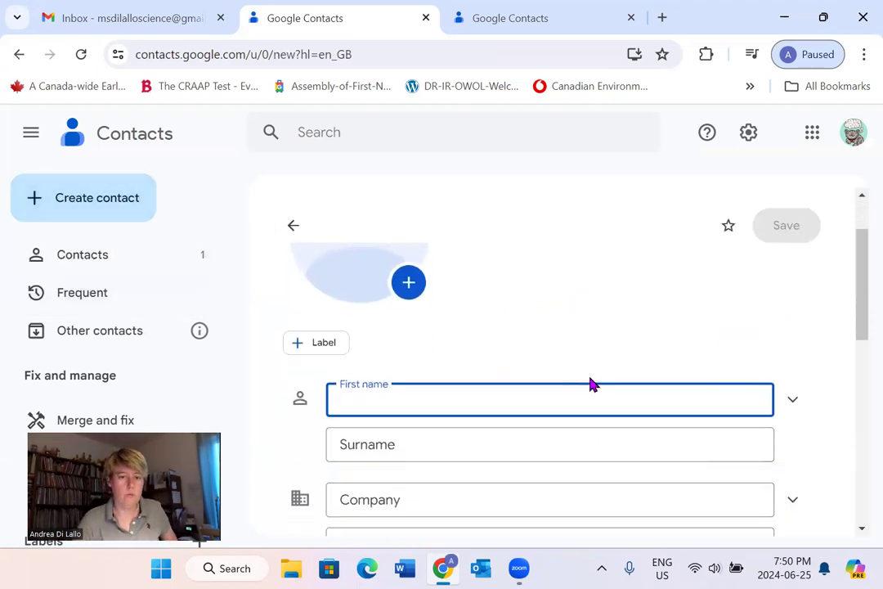
text(Rob)
scroll(587, 384, down, 2)
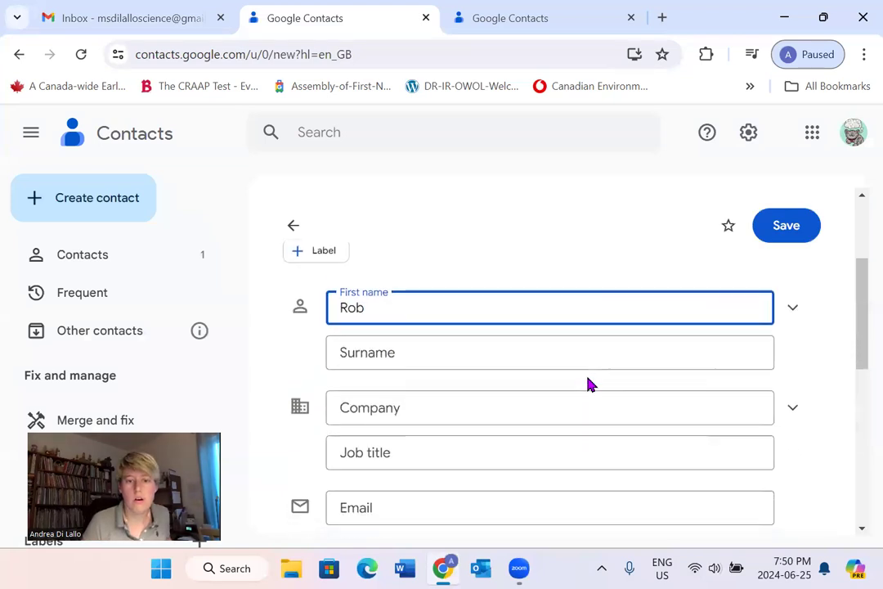
click(441, 427)
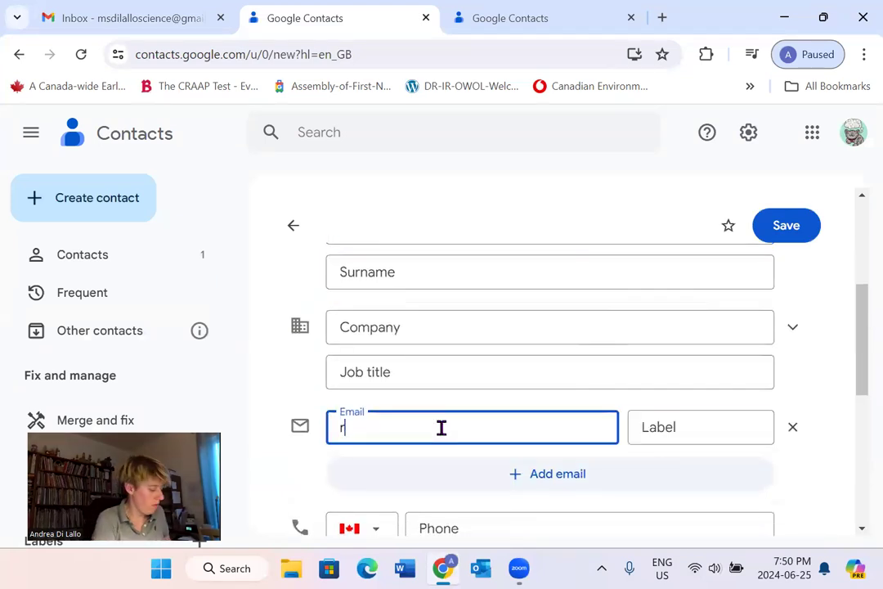
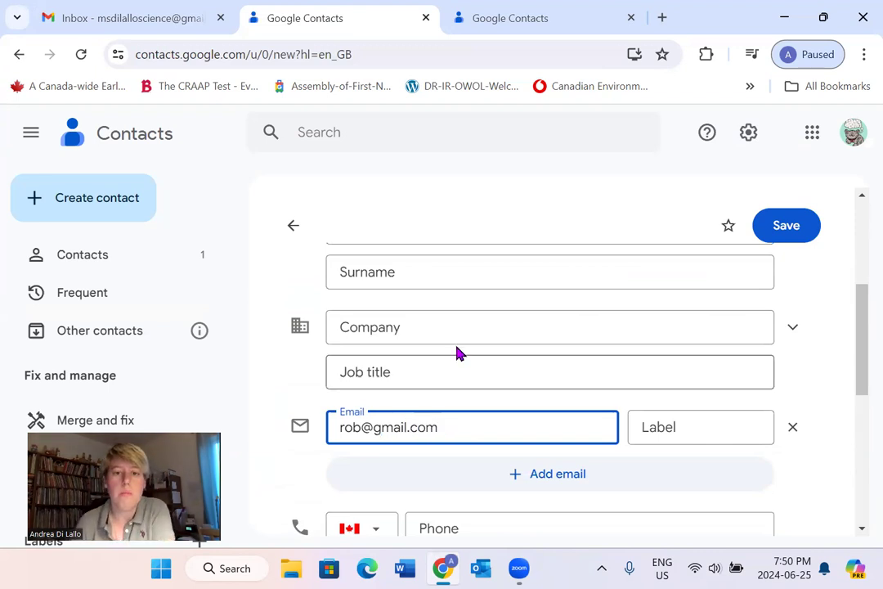
click(781, 229)
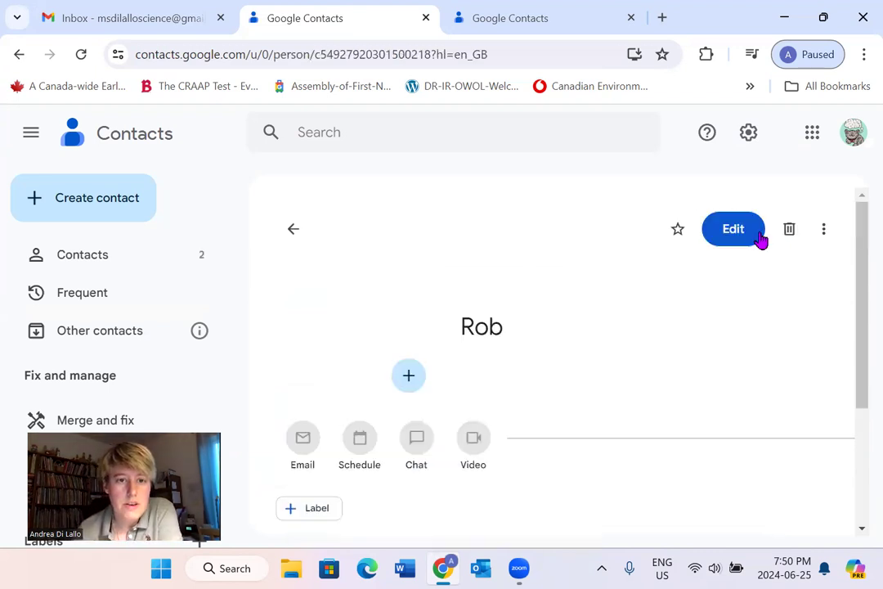
click(294, 229)
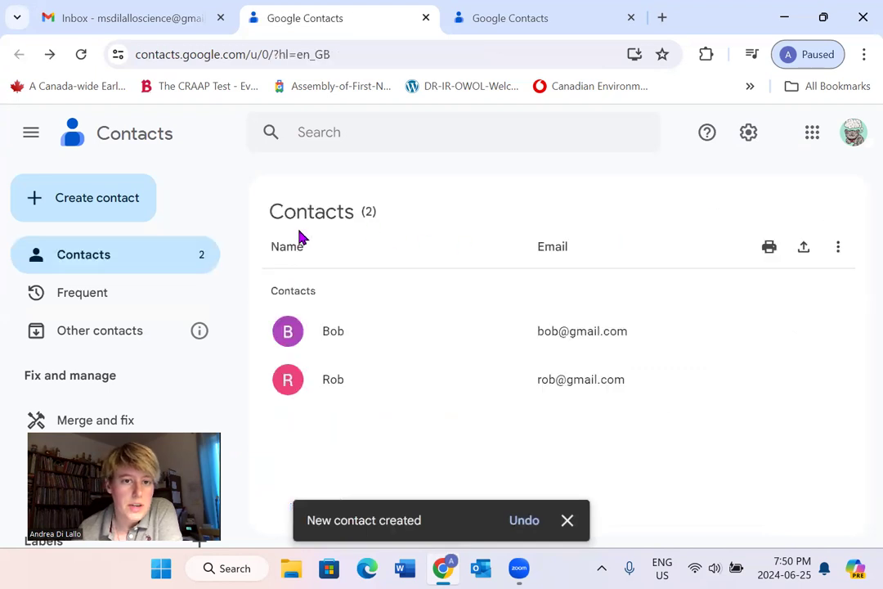
- Save a third contact, correcting the misspelled first name, with its Gmail address
click(44, 203)
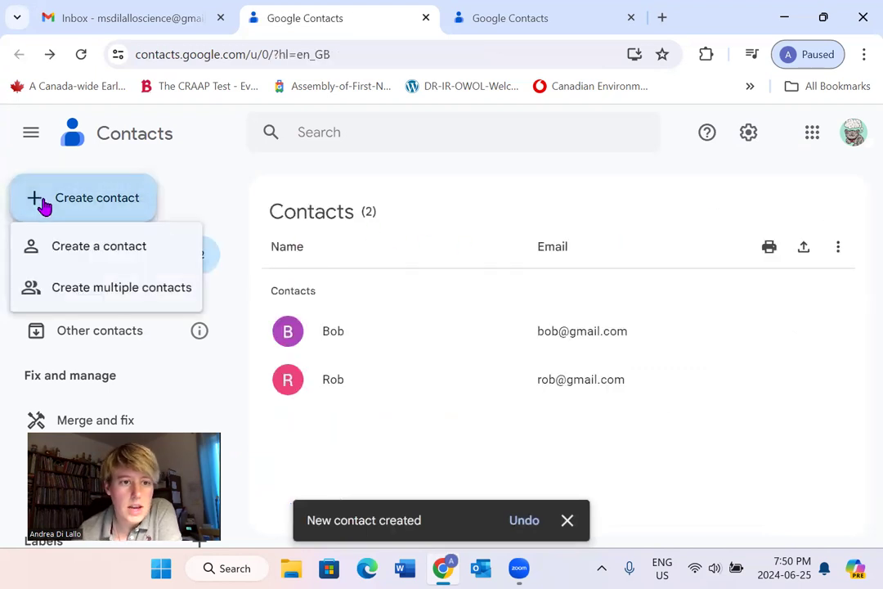
click(83, 249)
scroll(556, 368, down, 2)
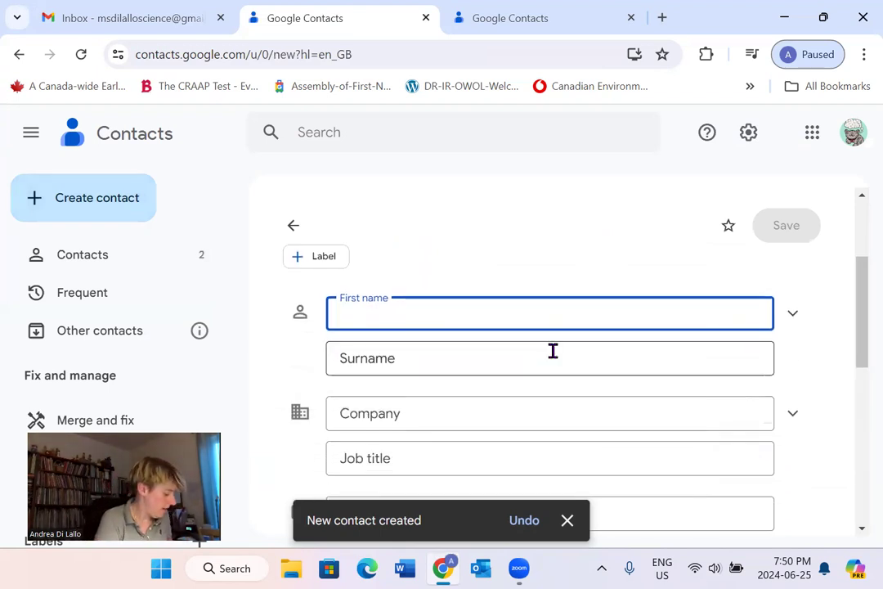
text(St)
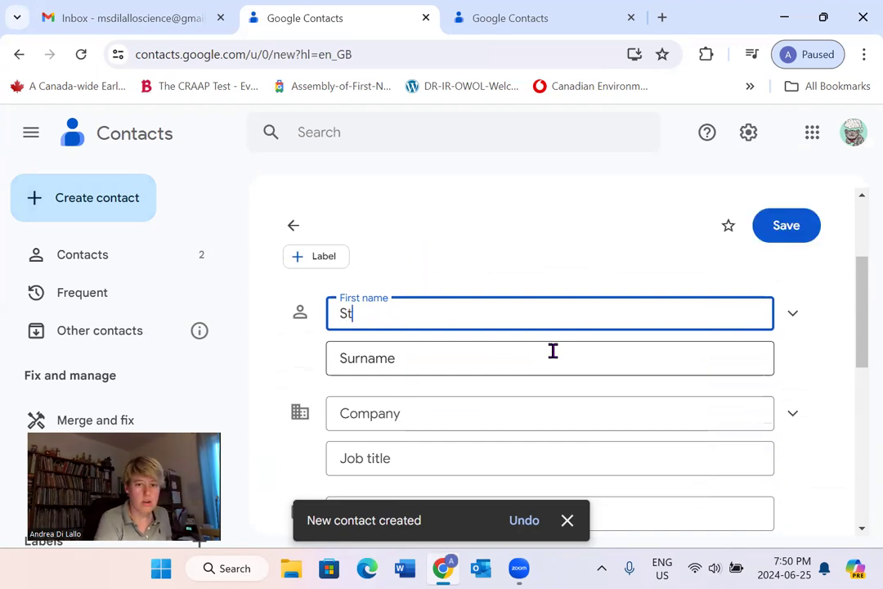
text(rawberry)
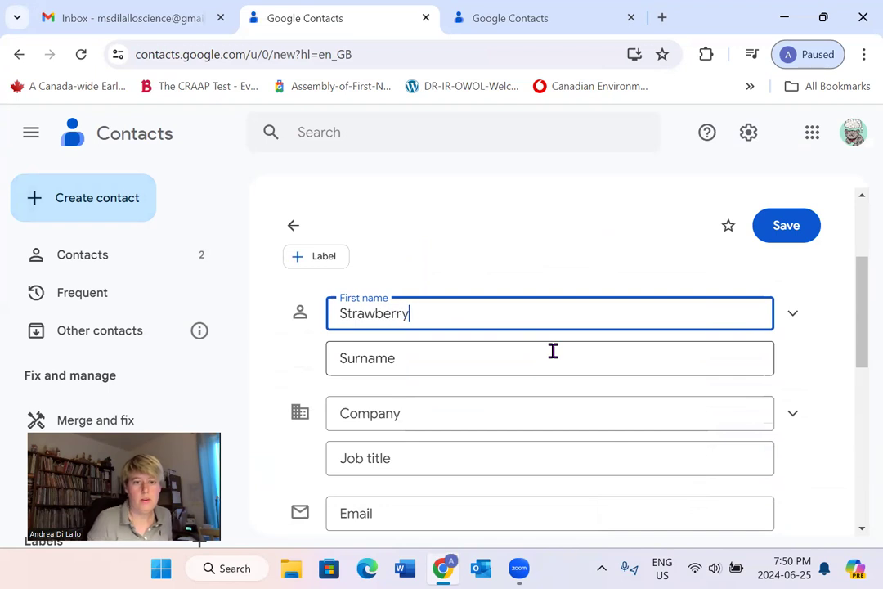
scroll(552, 350, down, 2)
click(404, 427)
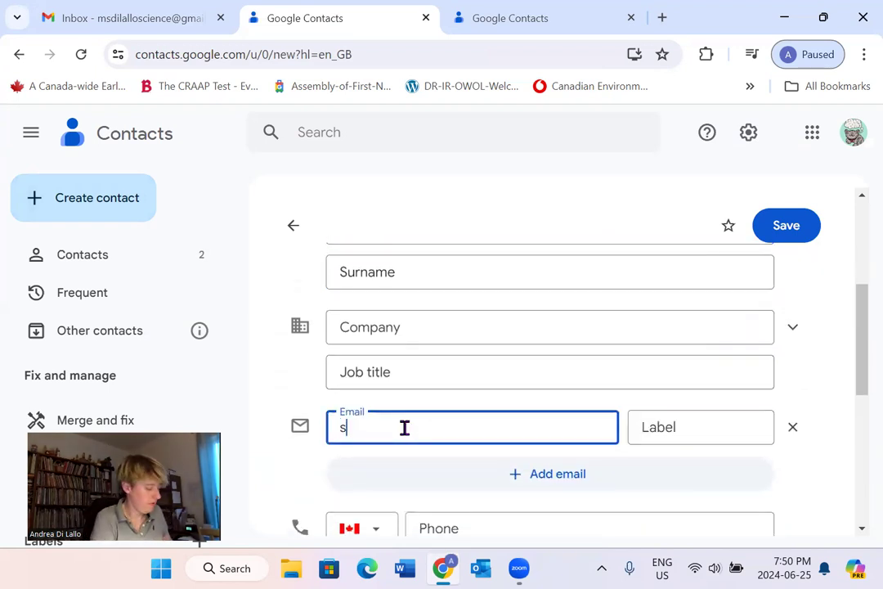
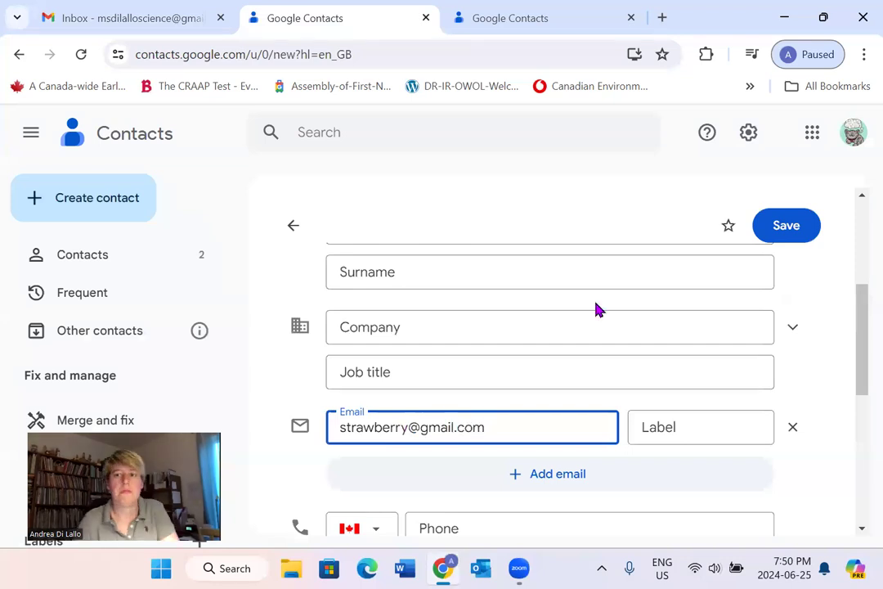
click(785, 226)
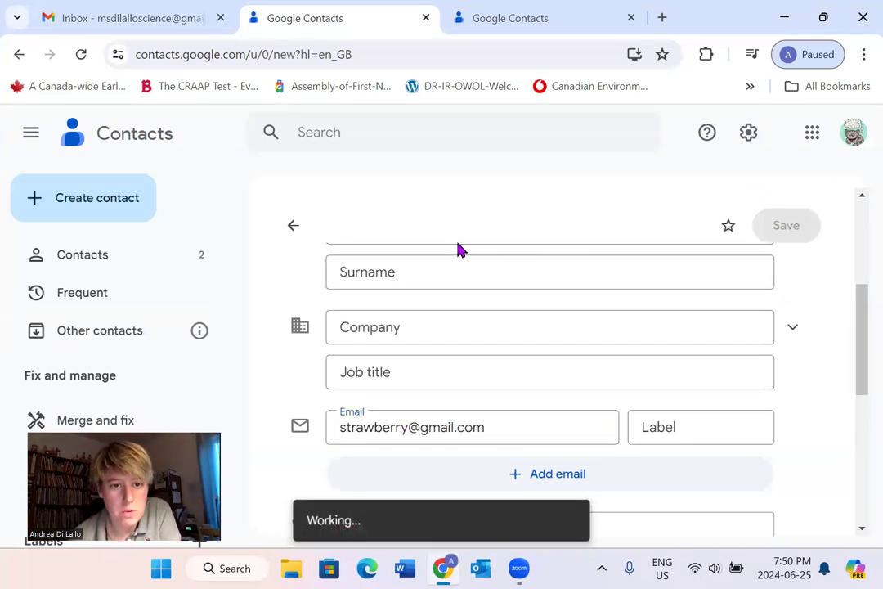
click(292, 231)
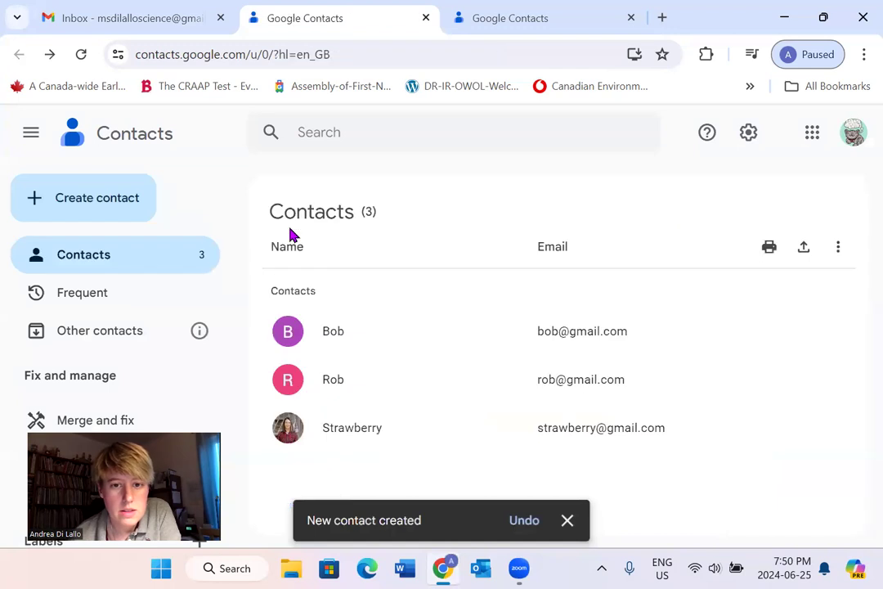
click(95, 200)
- Save a fourth contact with a first name and Gmail address, then return to the list
click(113, 252)
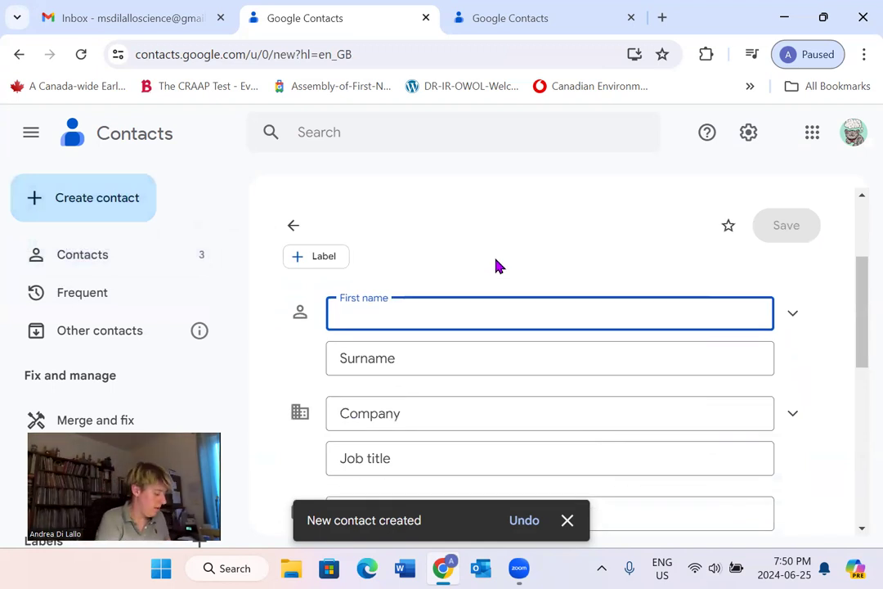
text(dude)
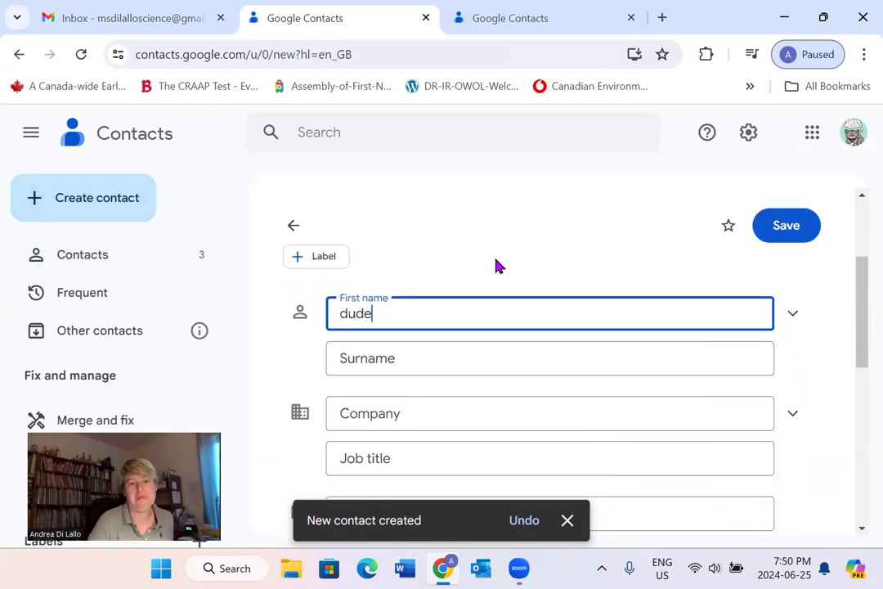
scroll(444, 339, down, 1)
click(383, 432)
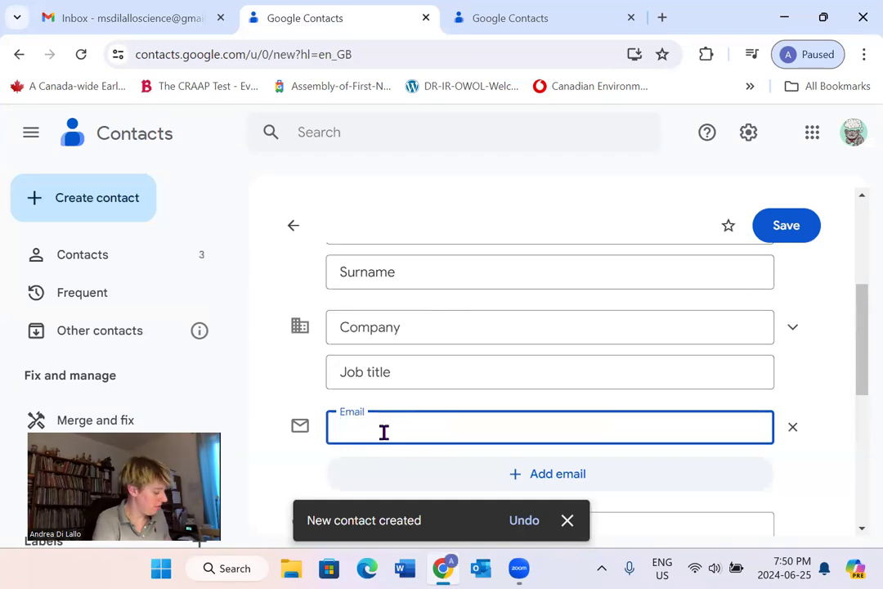
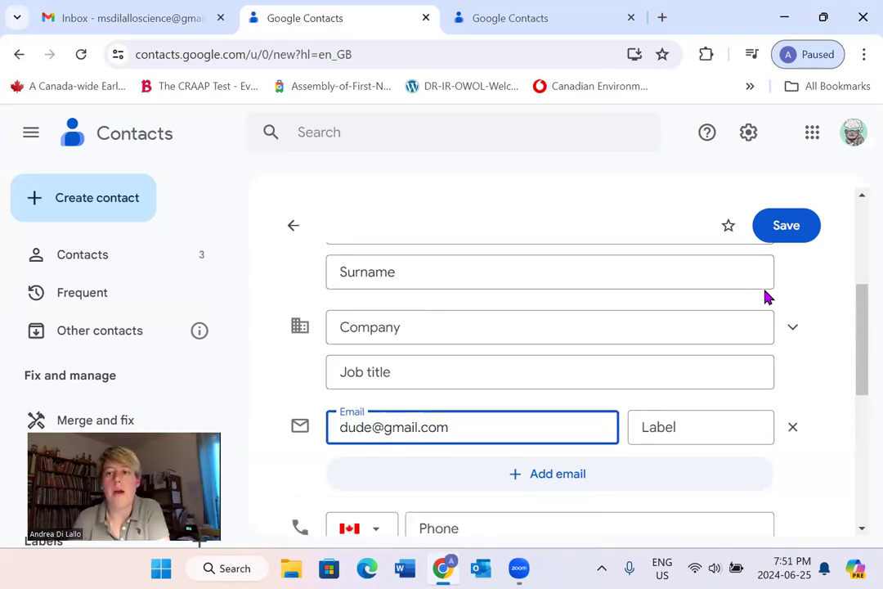
click(795, 237)
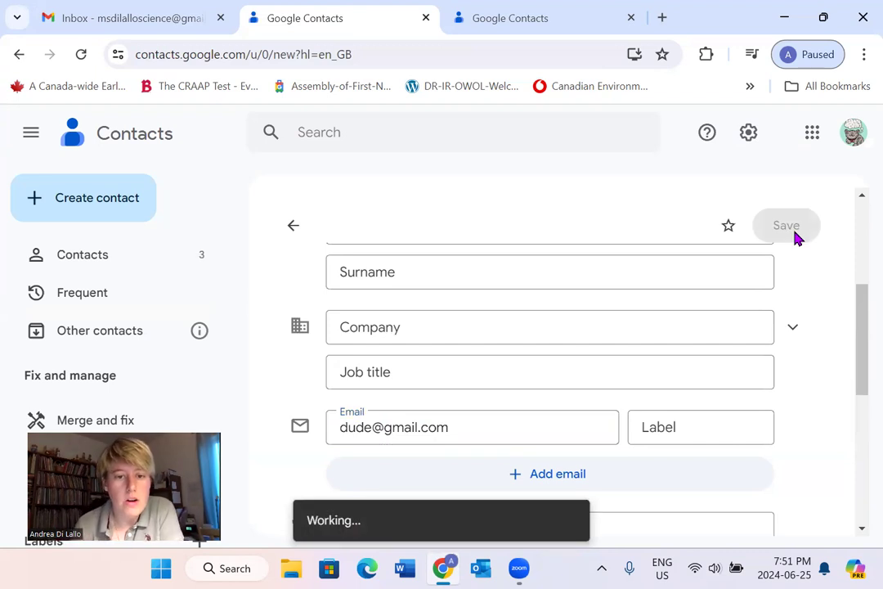
click(294, 230)
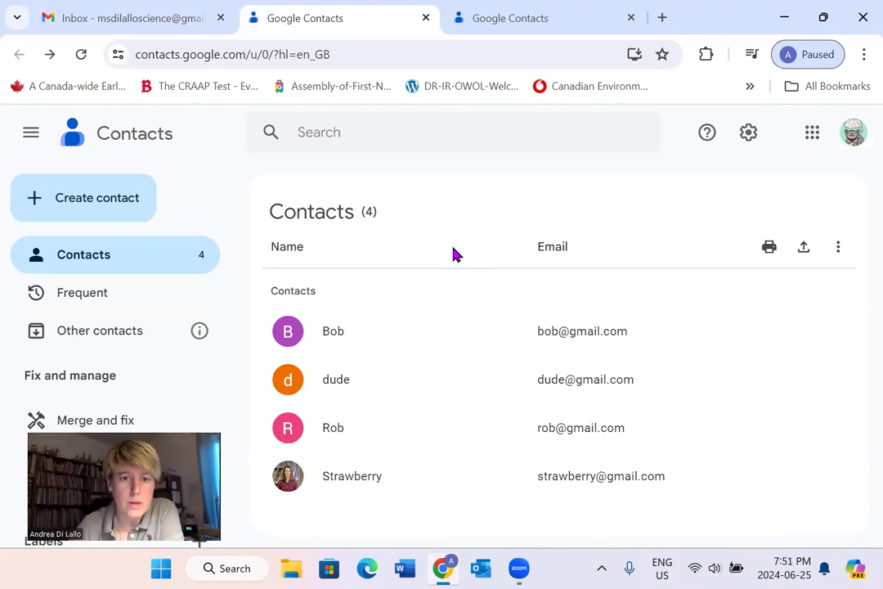
- Select the first two contacts and create a 'Secretary' label for them
mouse_move(286, 335)
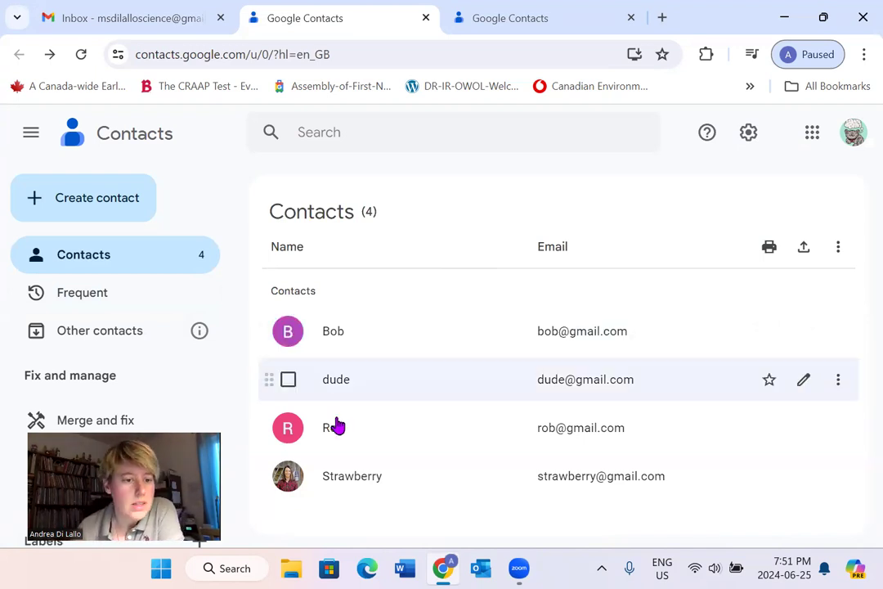
click(287, 332)
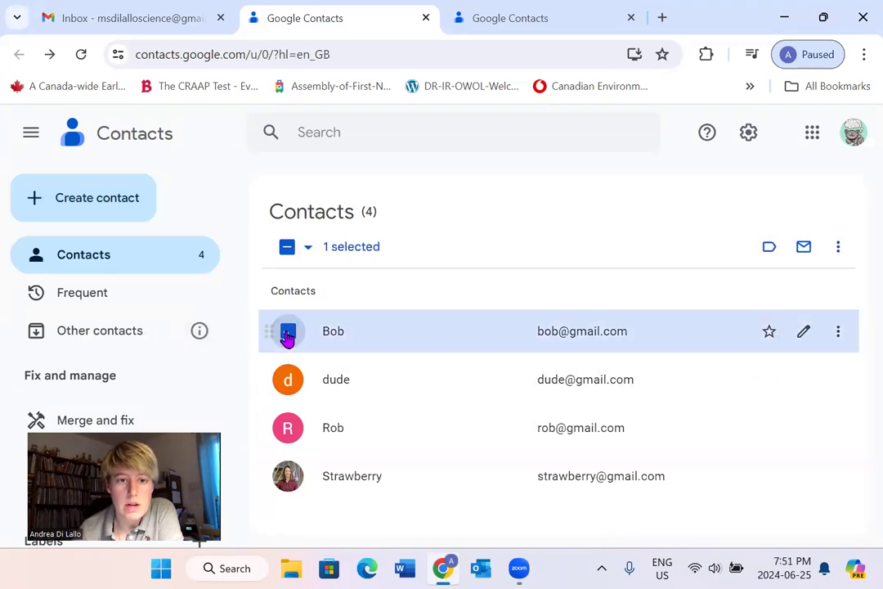
click(288, 381)
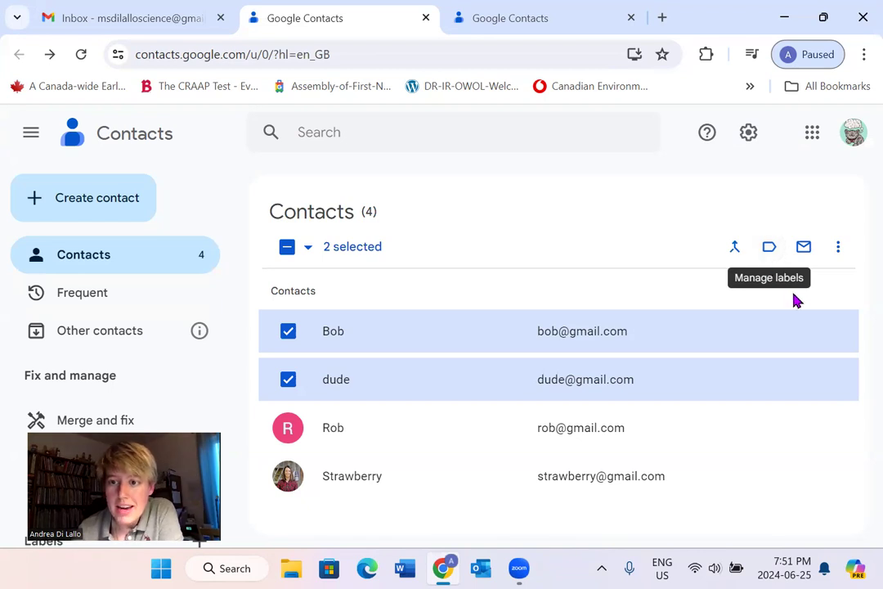
click(769, 249)
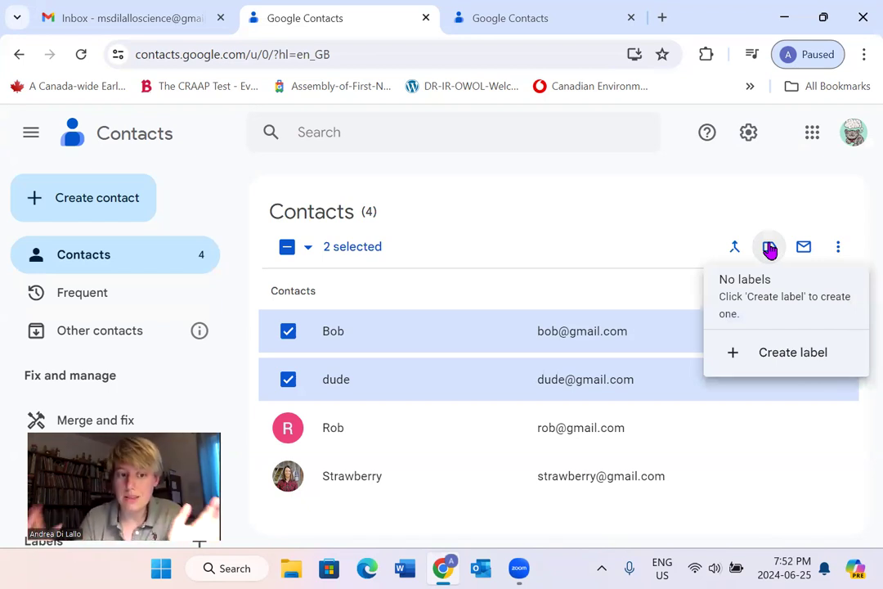
click(761, 354)
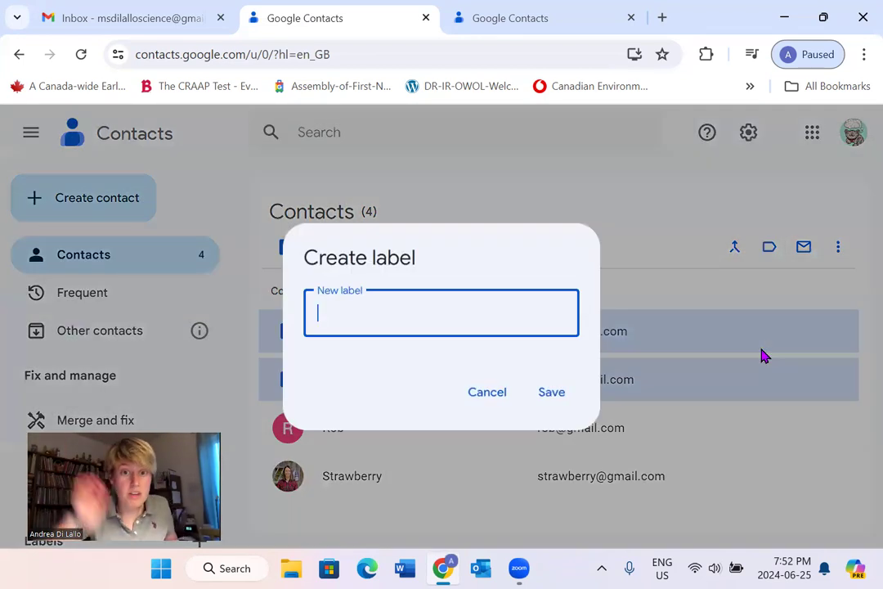
text(Secretary)
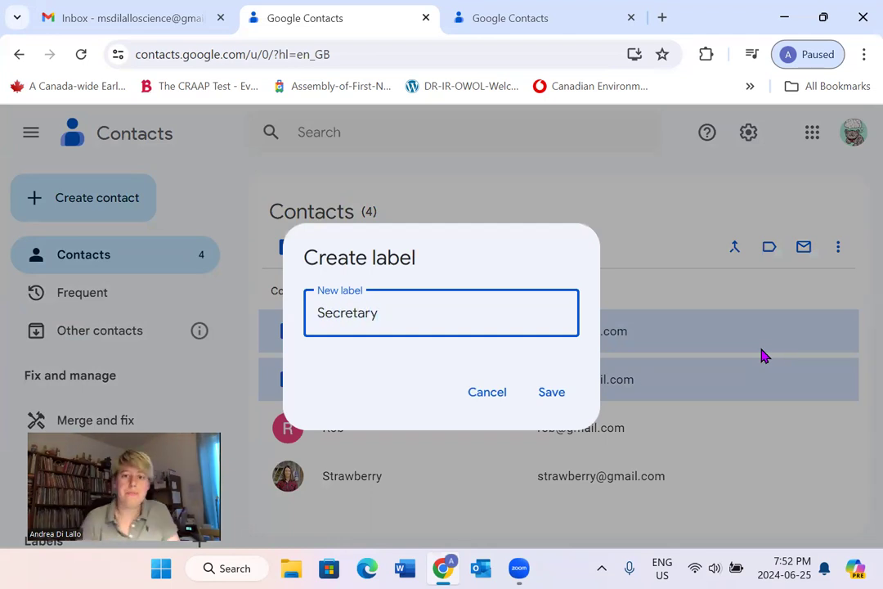
click(567, 397)
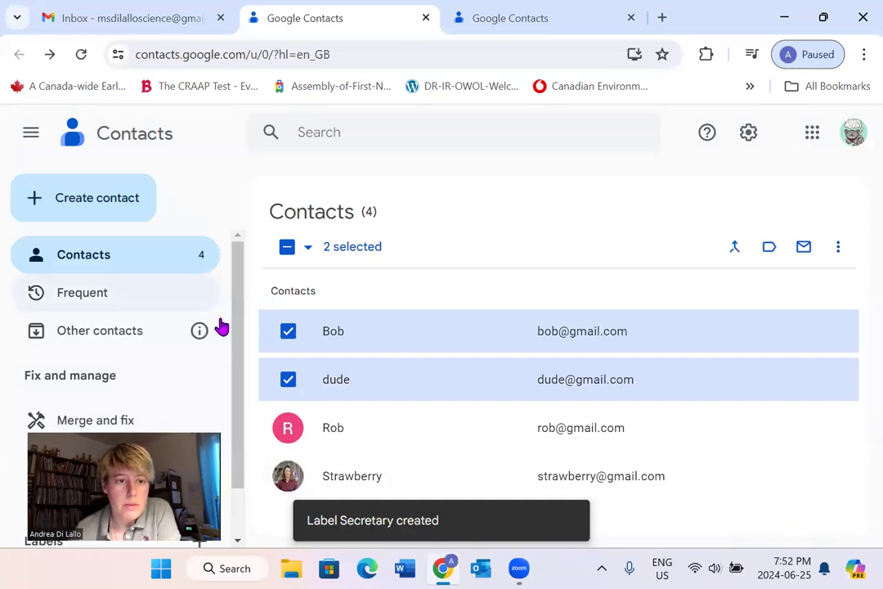
- Switch the selection to the third and fourth contacts and label them 'VPs'
drag(241, 308, 236, 365)
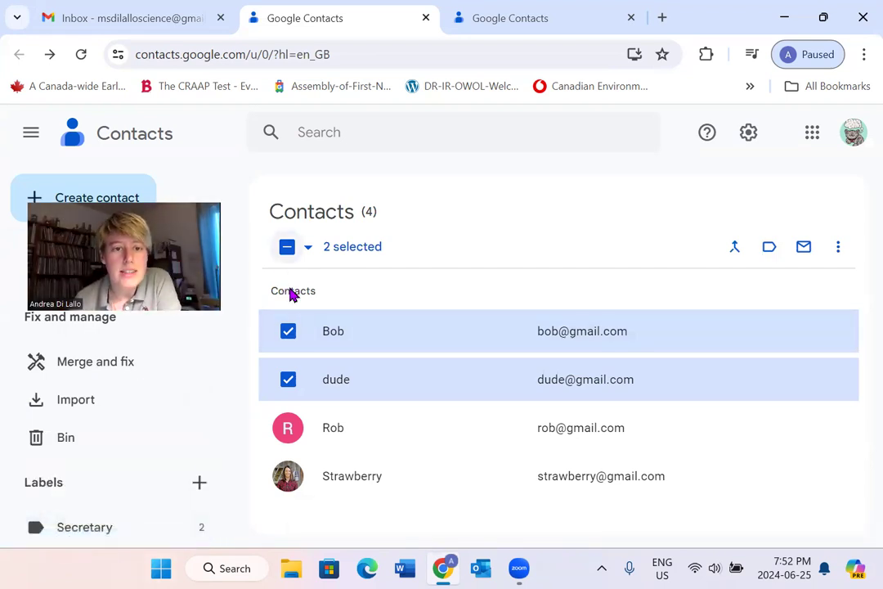
click(290, 335)
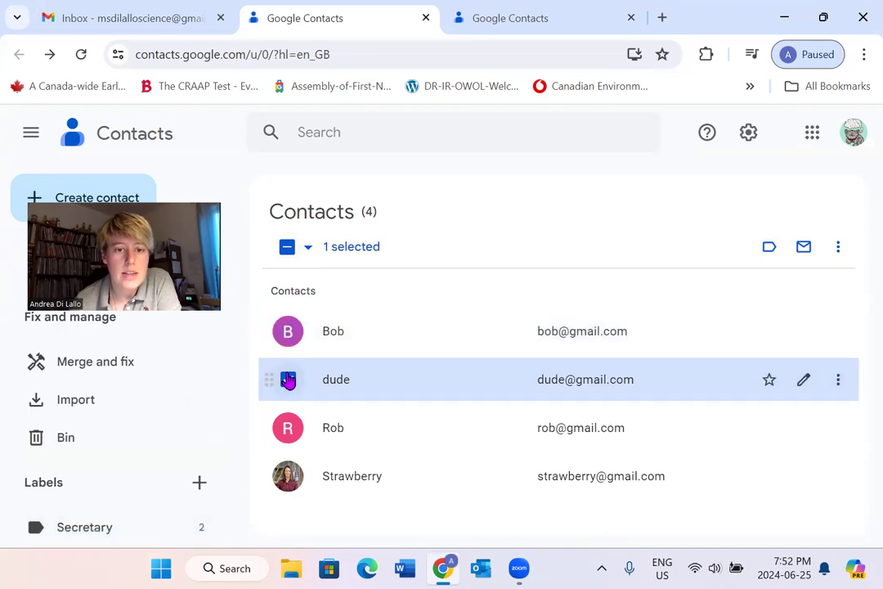
click(289, 375)
click(288, 432)
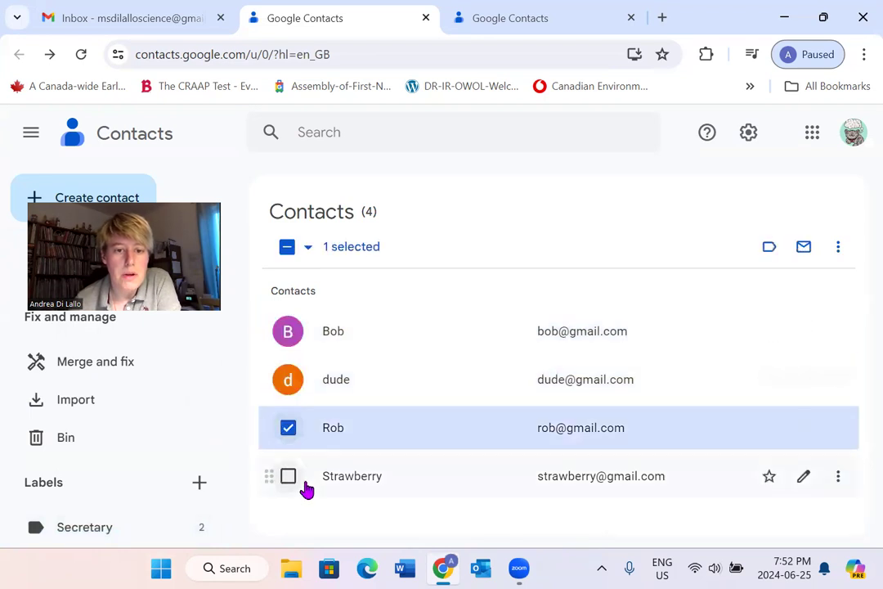
click(290, 478)
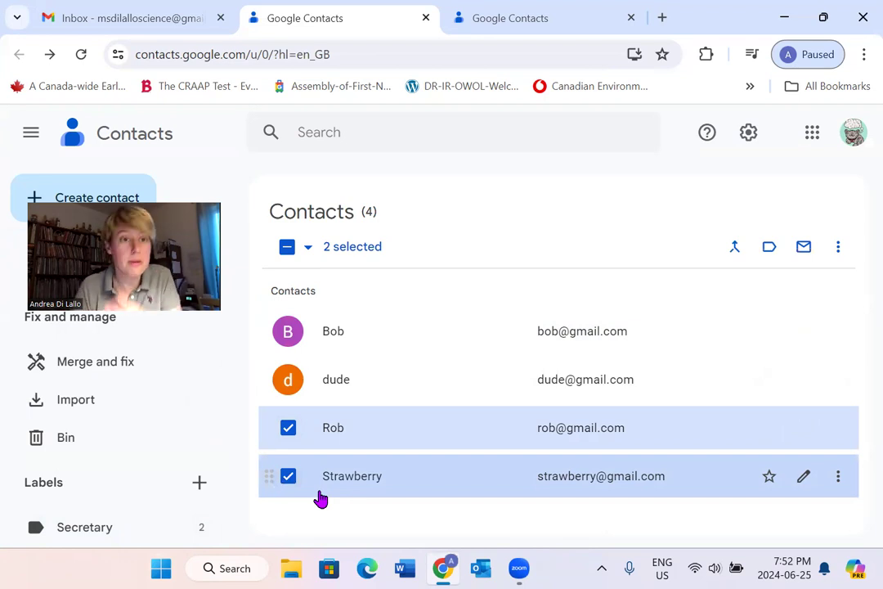
click(769, 256)
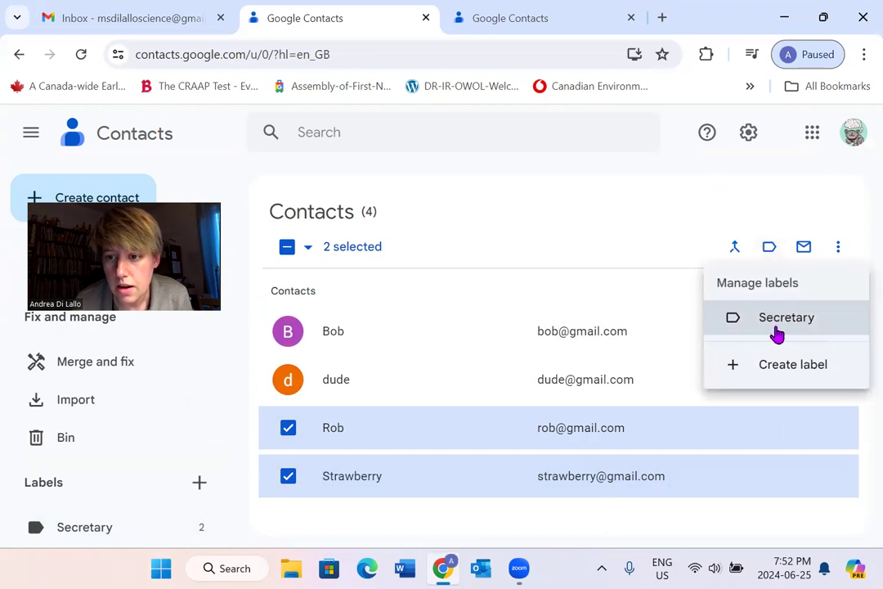
click(753, 373)
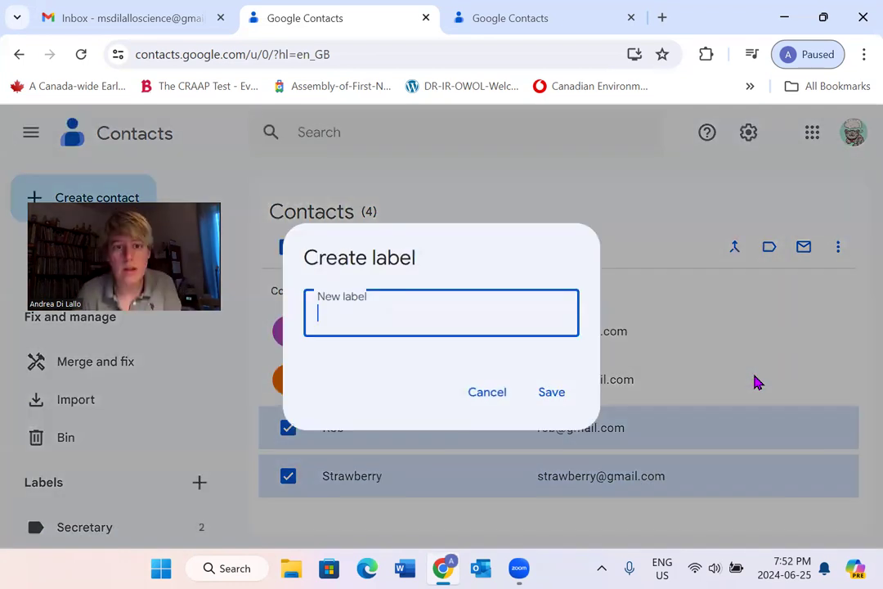
text(V)
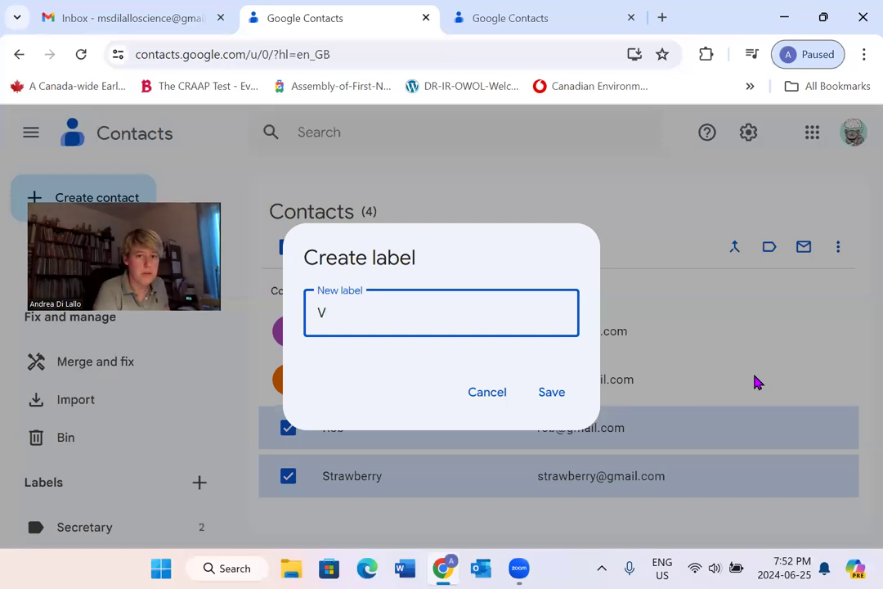
text(Ps)
click(566, 398)
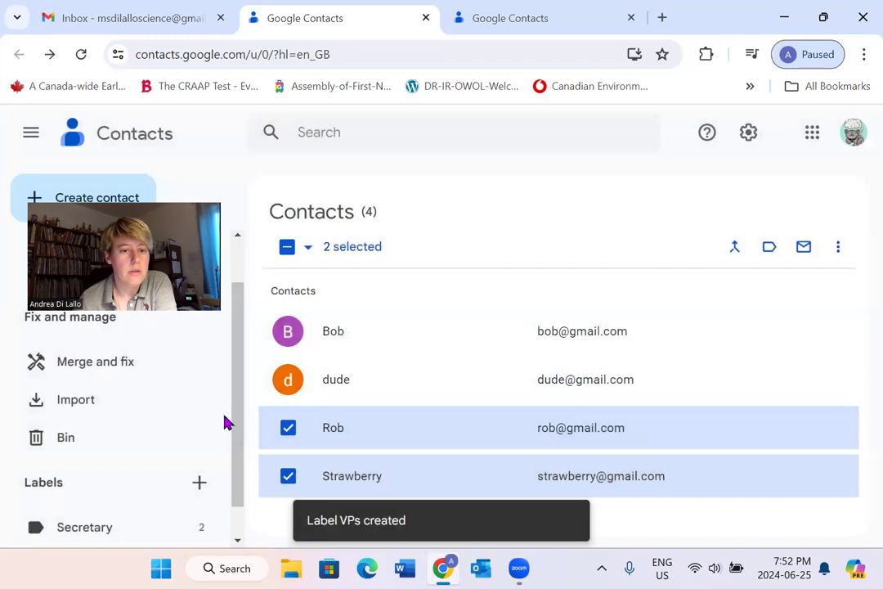
- Add the first two contacts to the selection as well
scroll(226, 420, down, 1)
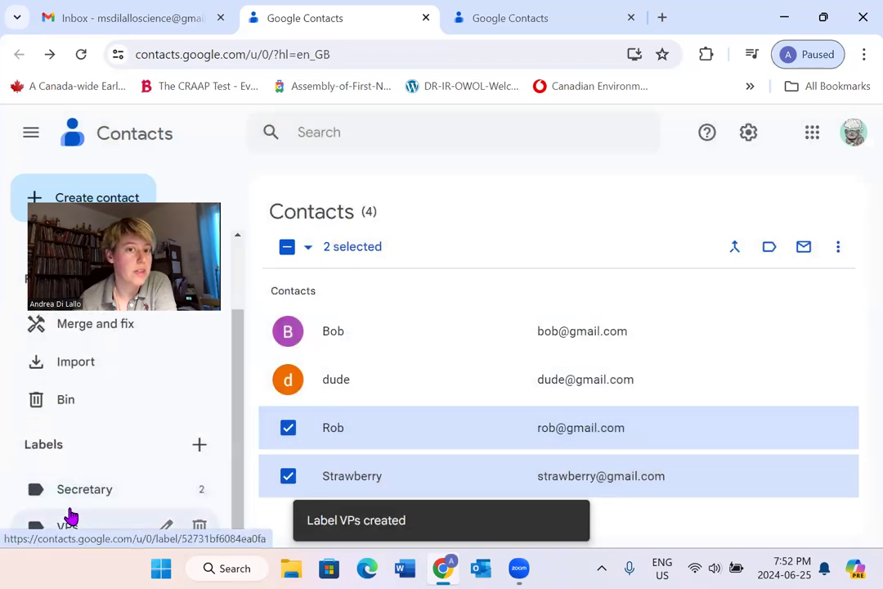
click(288, 332)
click(290, 379)
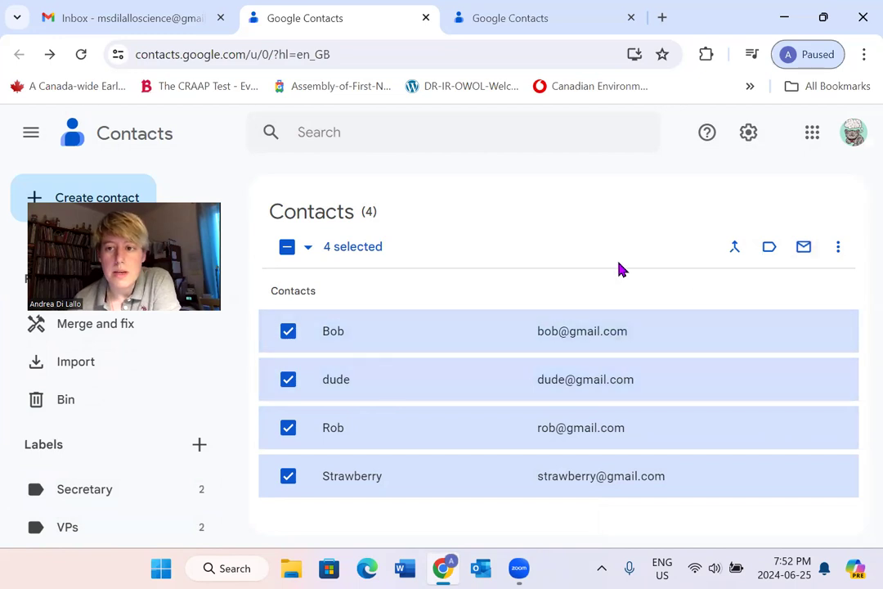
- Create an 'Executive' label for all four selected contacts, fixing the typo, then return to Gmail
click(769, 249)
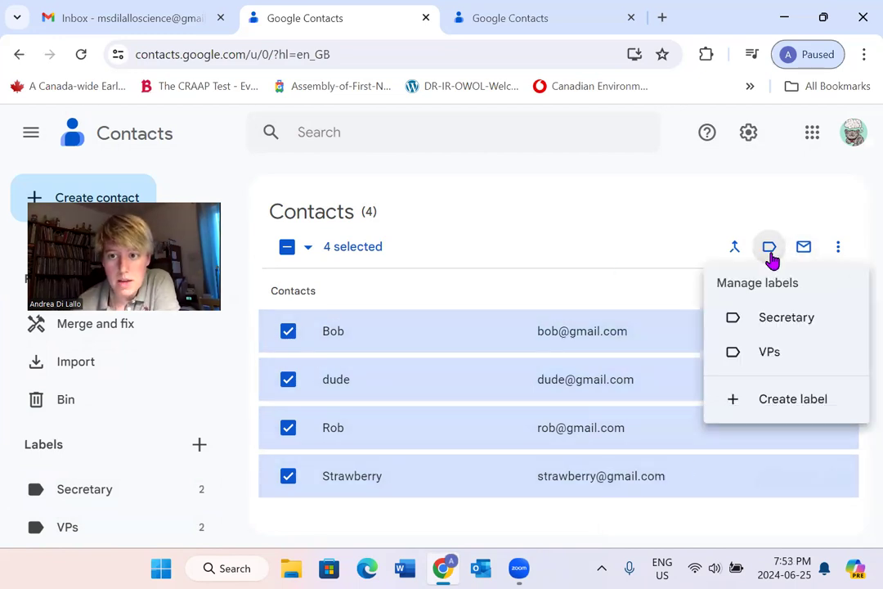
click(793, 412)
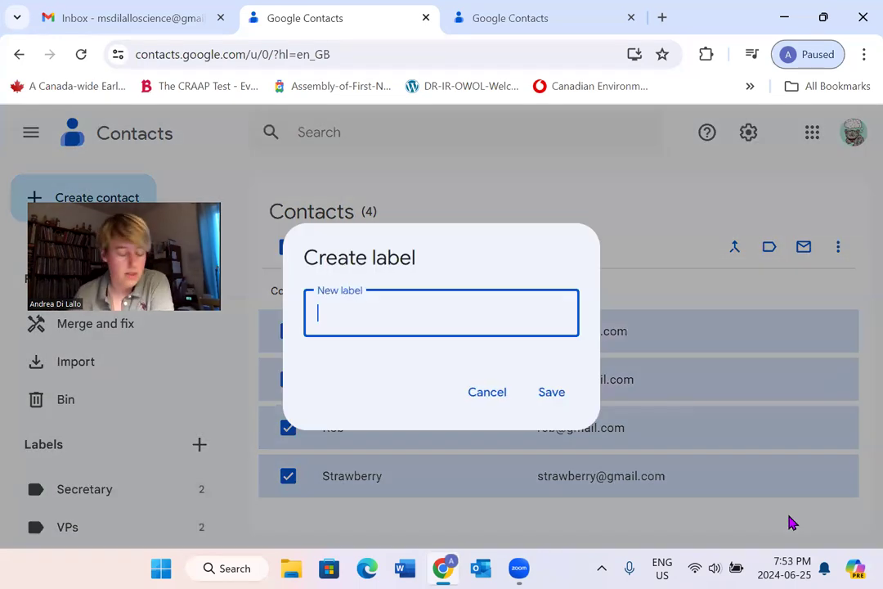
text(Exec)
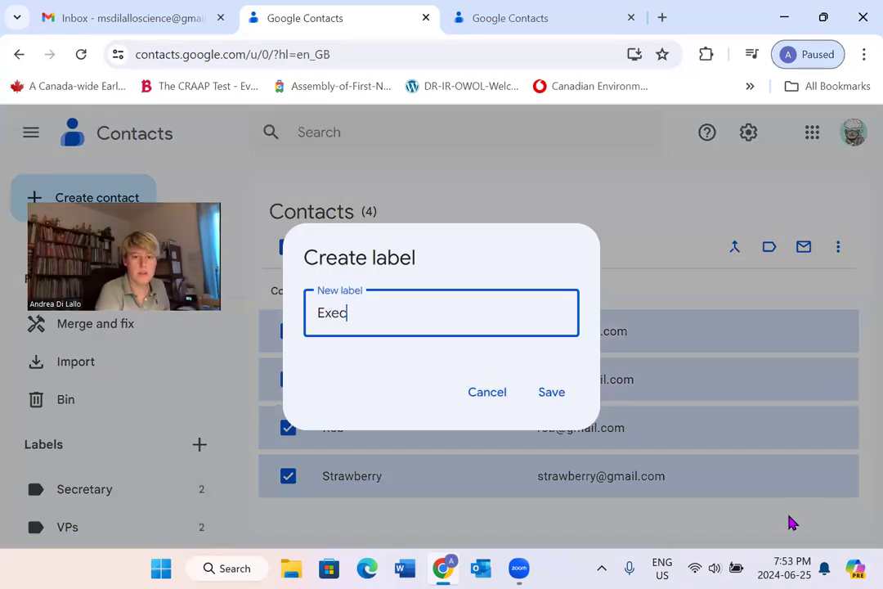
text(tuutive)
key(BackSpace)
key(BackSpace)
key(BackSpace)
key(BackSpace)
key(BackSpace)
key(BackSpace)
key(BackSpace)
key(BackSpace)
key(BackSpace)
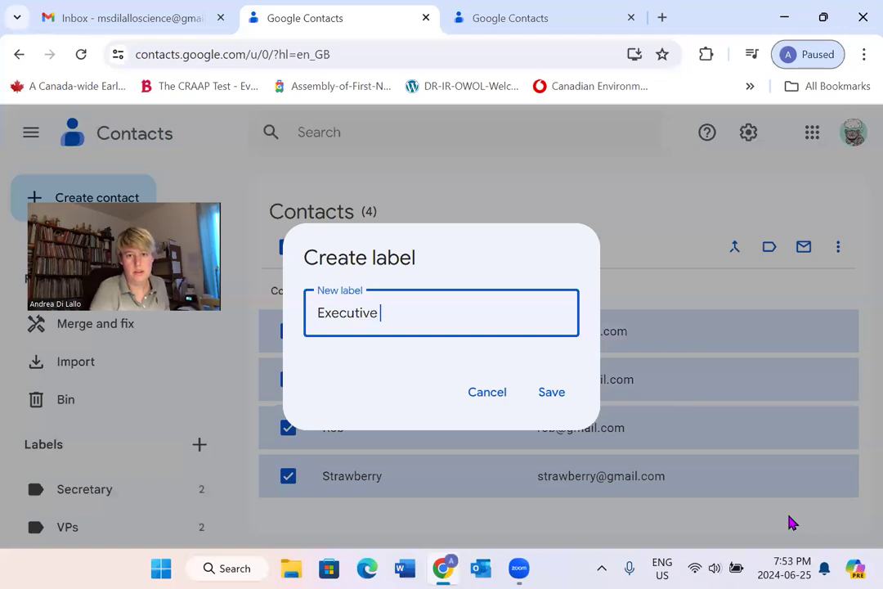
click(551, 393)
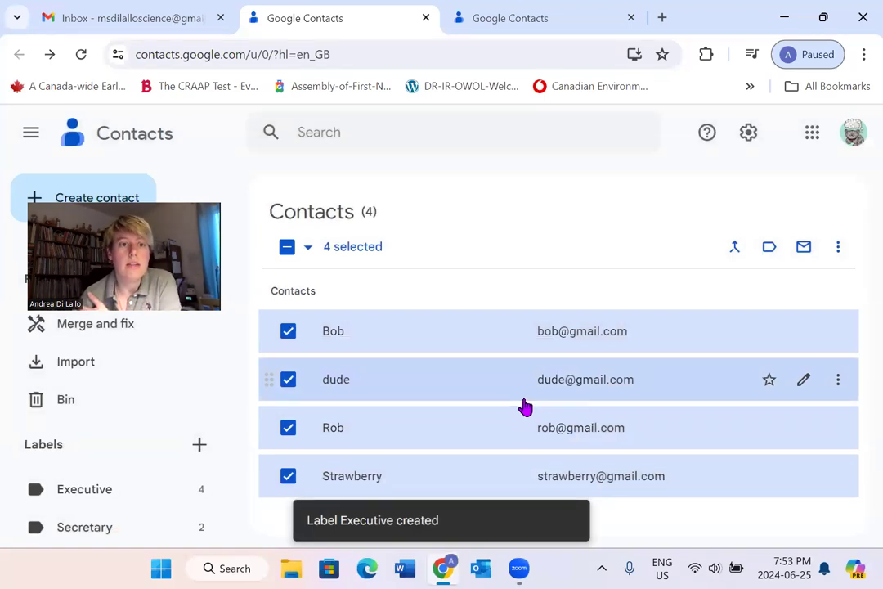
click(73, 24)
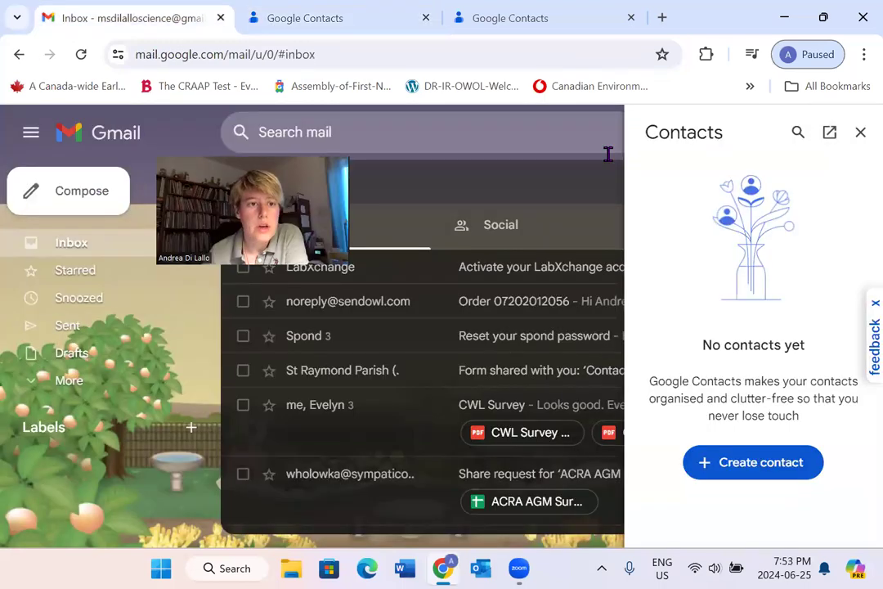
- Compose a new Gmail message with the Secretary label group in Bcc
click(95, 196)
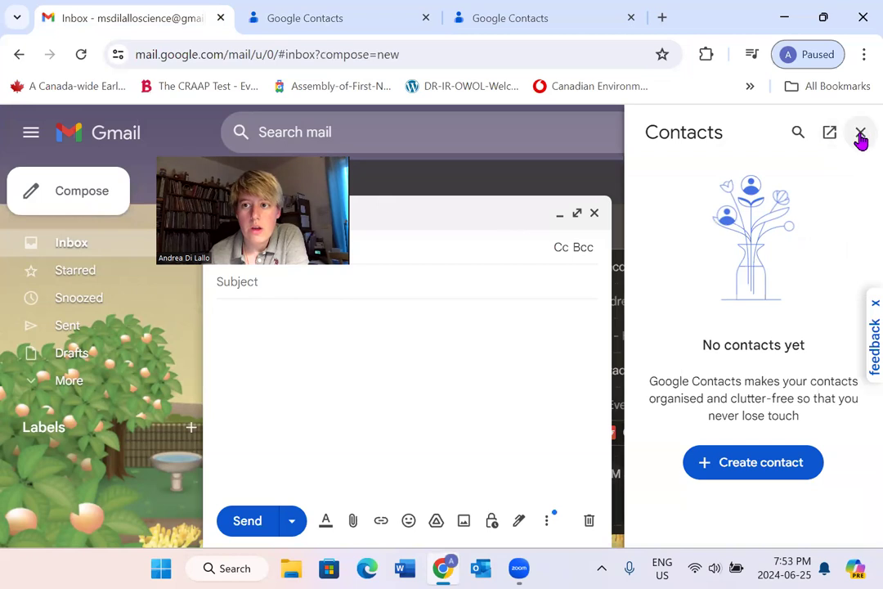
click(860, 135)
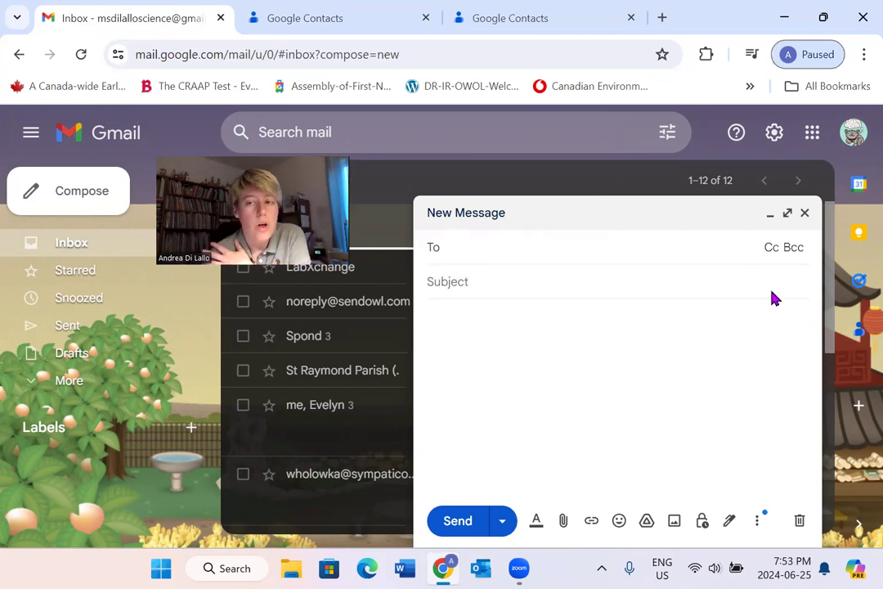
click(795, 248)
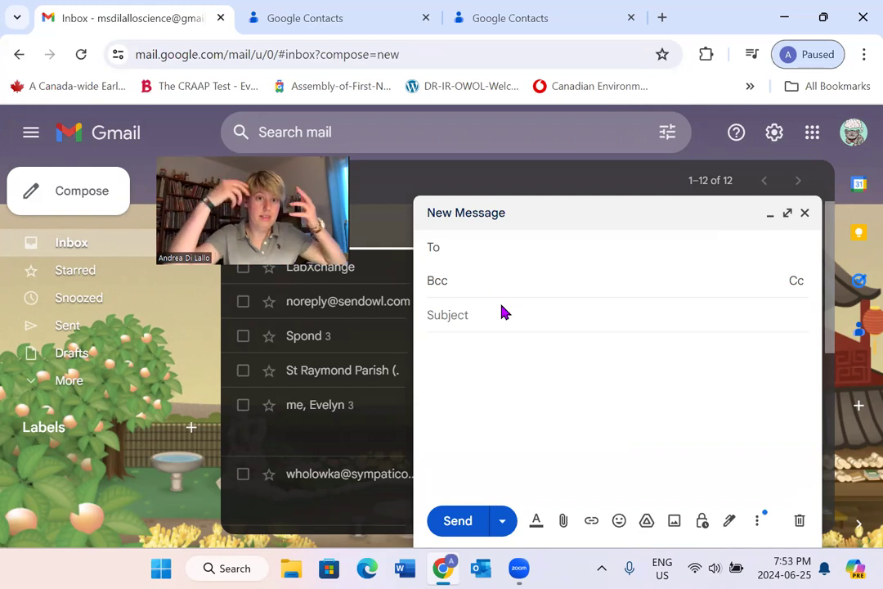
text(se)
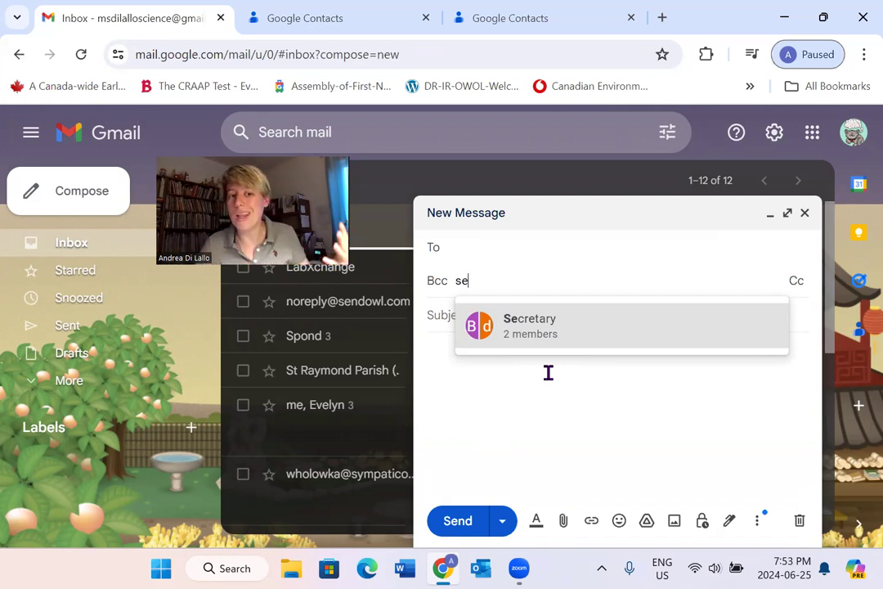
click(528, 334)
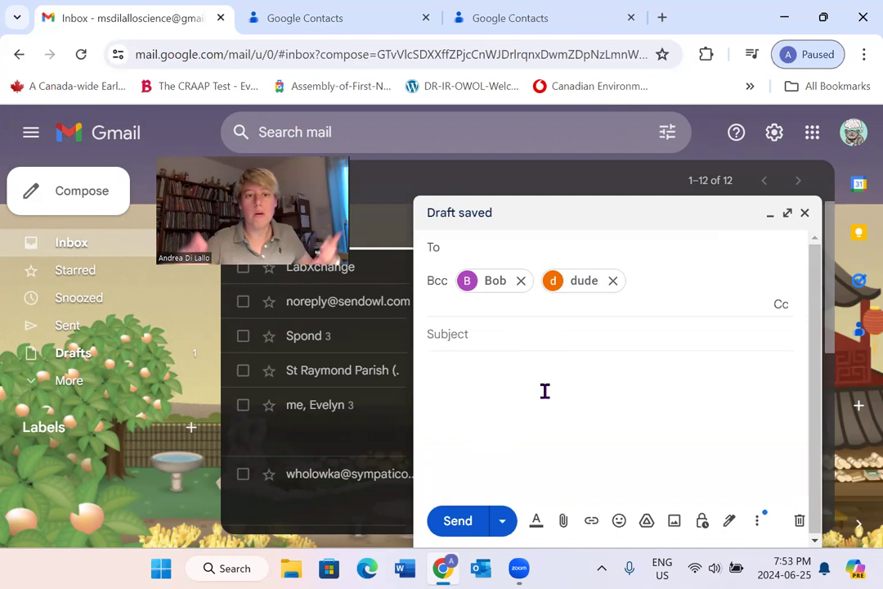
click(512, 333)
- Enter subject 'Test' and body 'Hello! This is a test :)', then close the draft
text(Test)
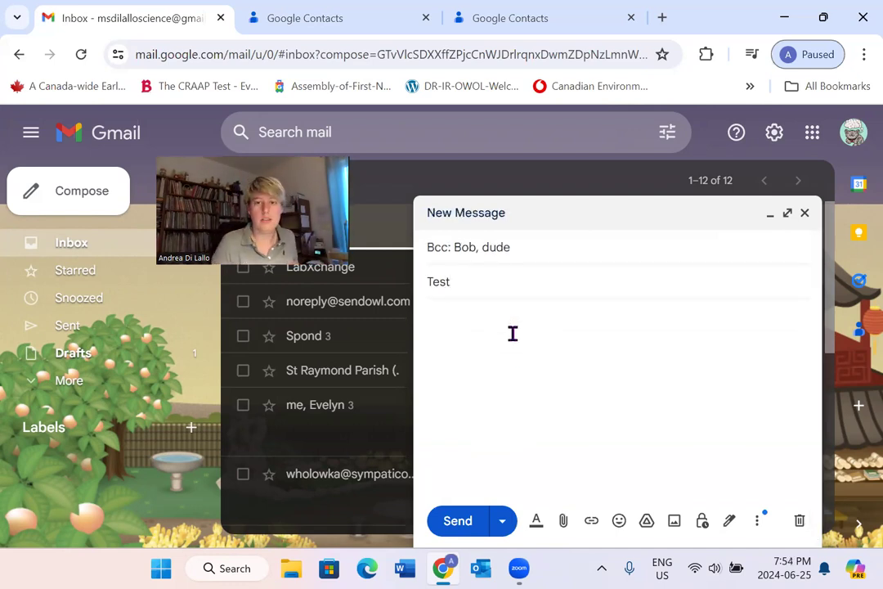
key(Tab)
text(Hello! )
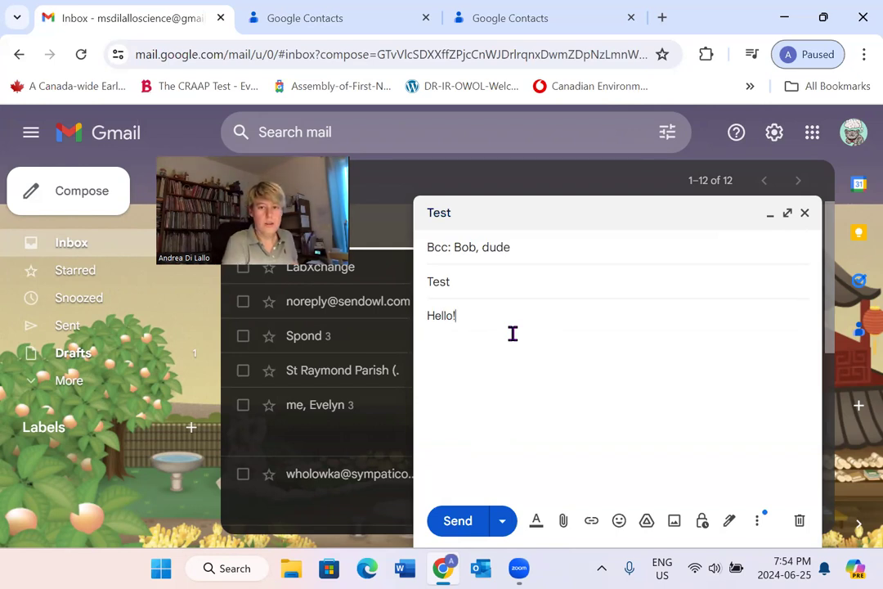
text(This is a test :))
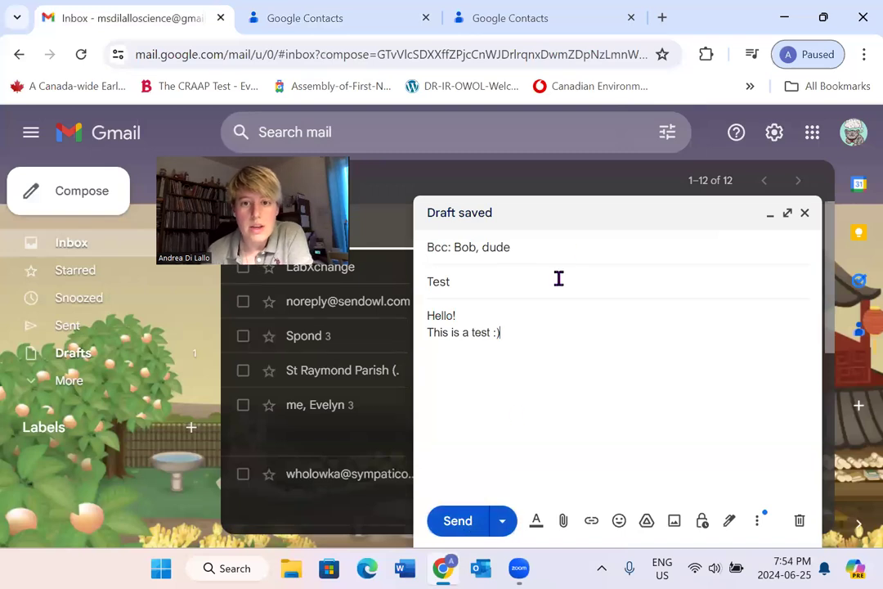
click(804, 215)
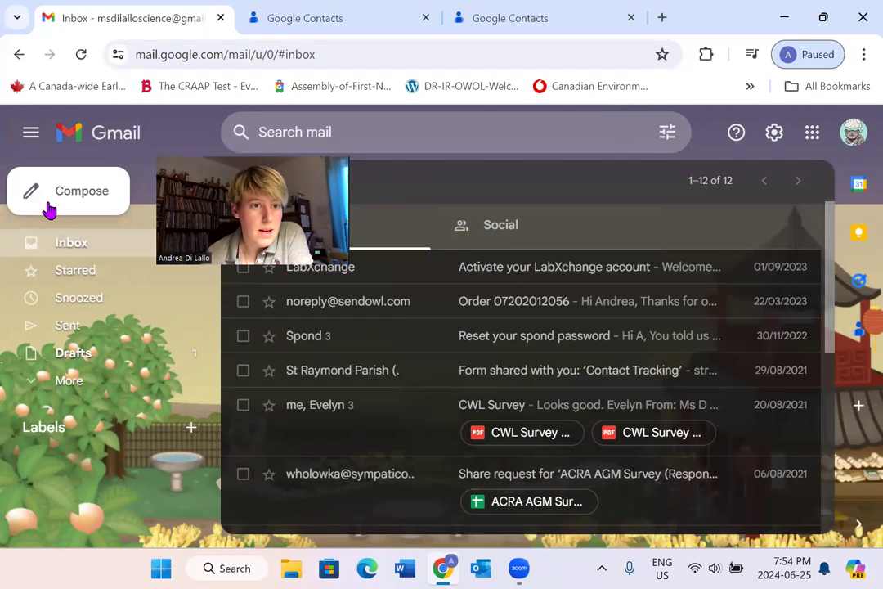
- Start a new Gmail draft with all four Executive label members in Bcc
click(74, 203)
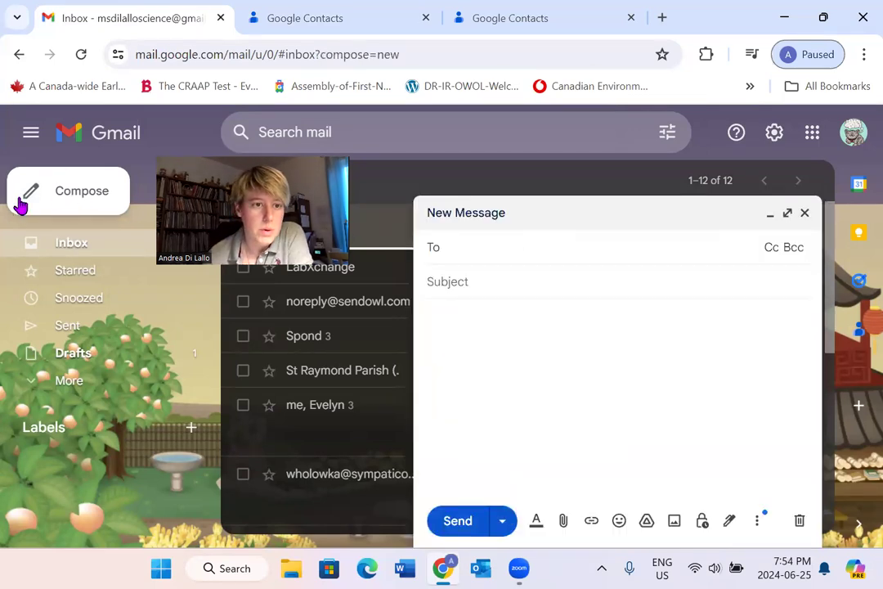
click(792, 248)
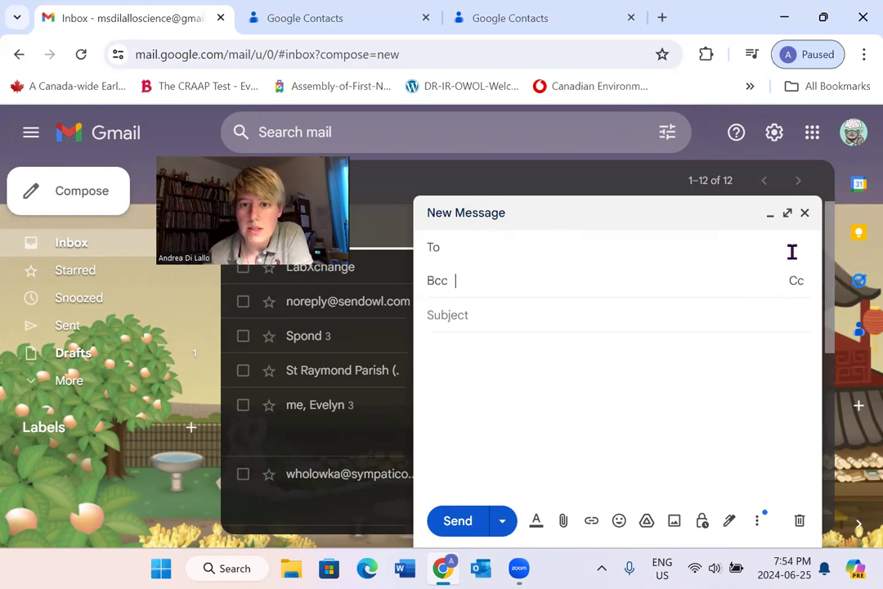
text(ex)
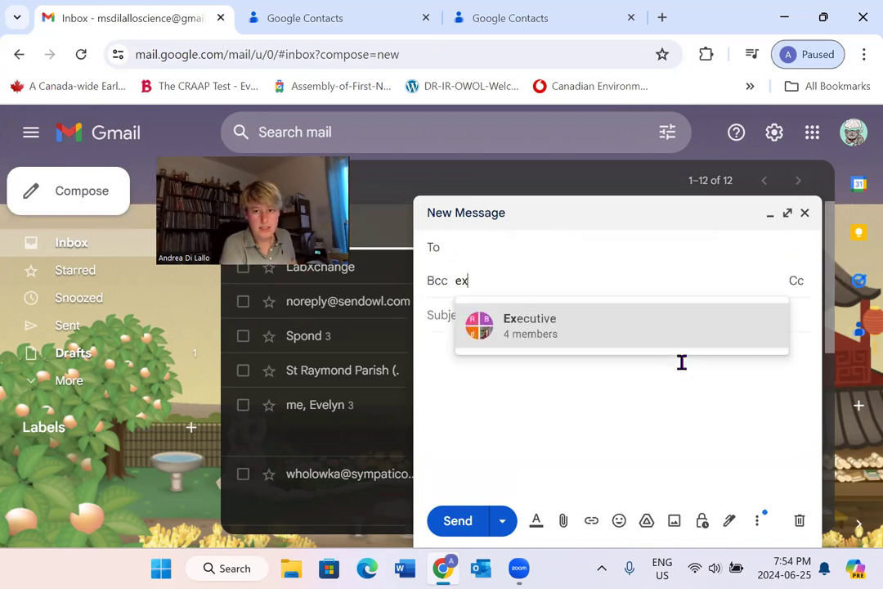
click(553, 336)
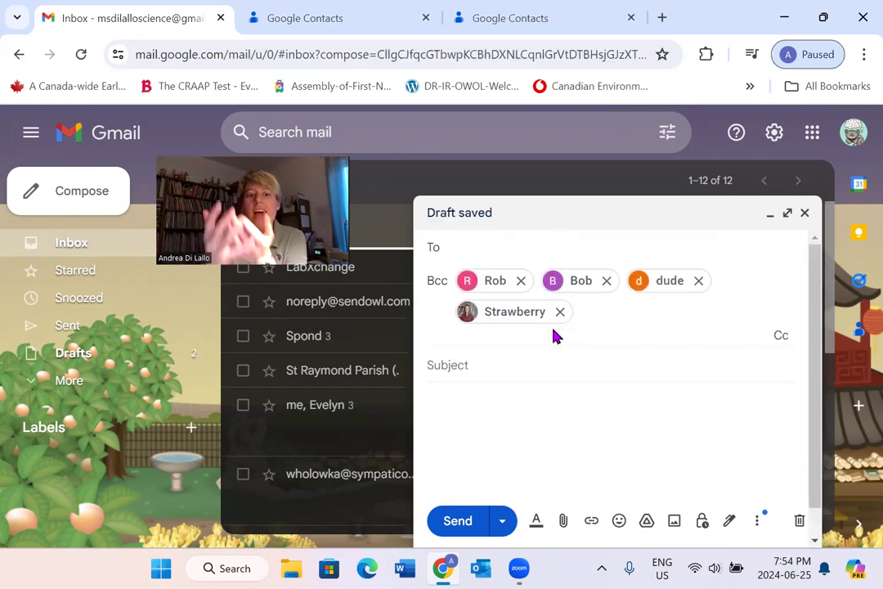